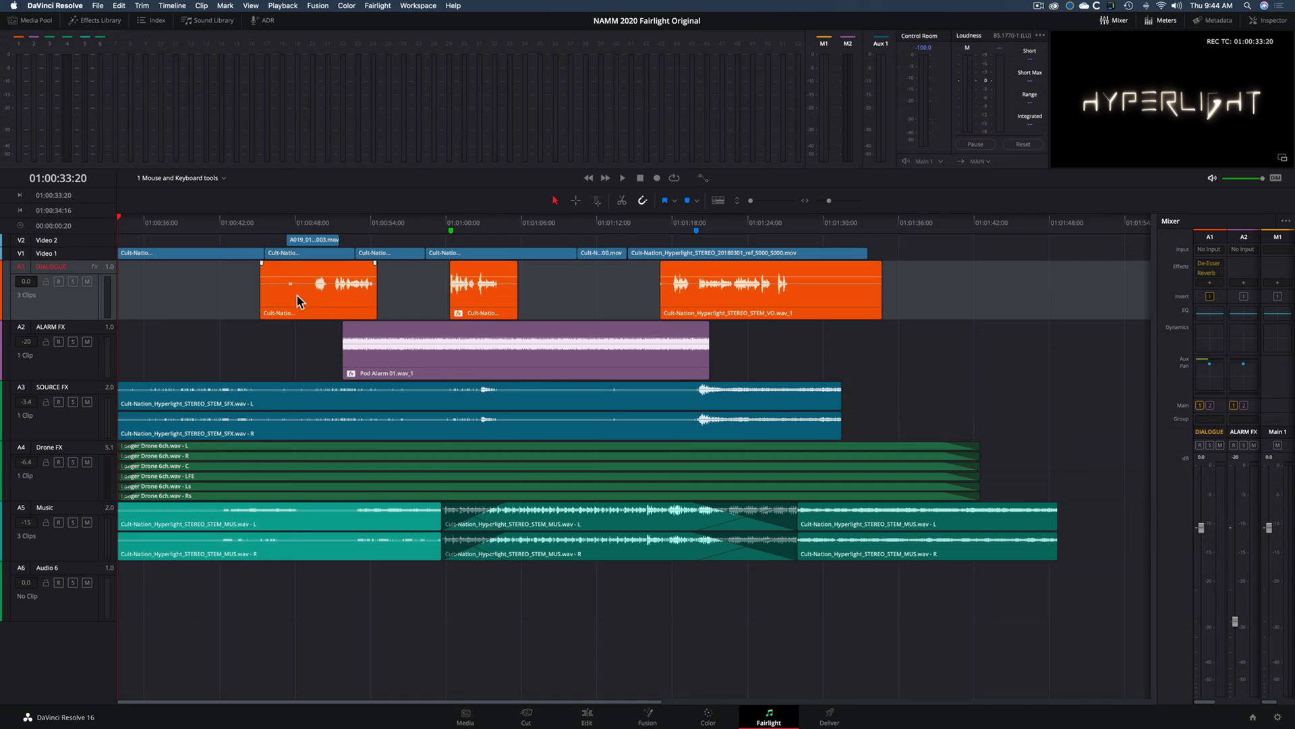
Step: Shift and trim the dialogue clips, then turn on the Range Selection tool
drag(290, 314, 274, 315)
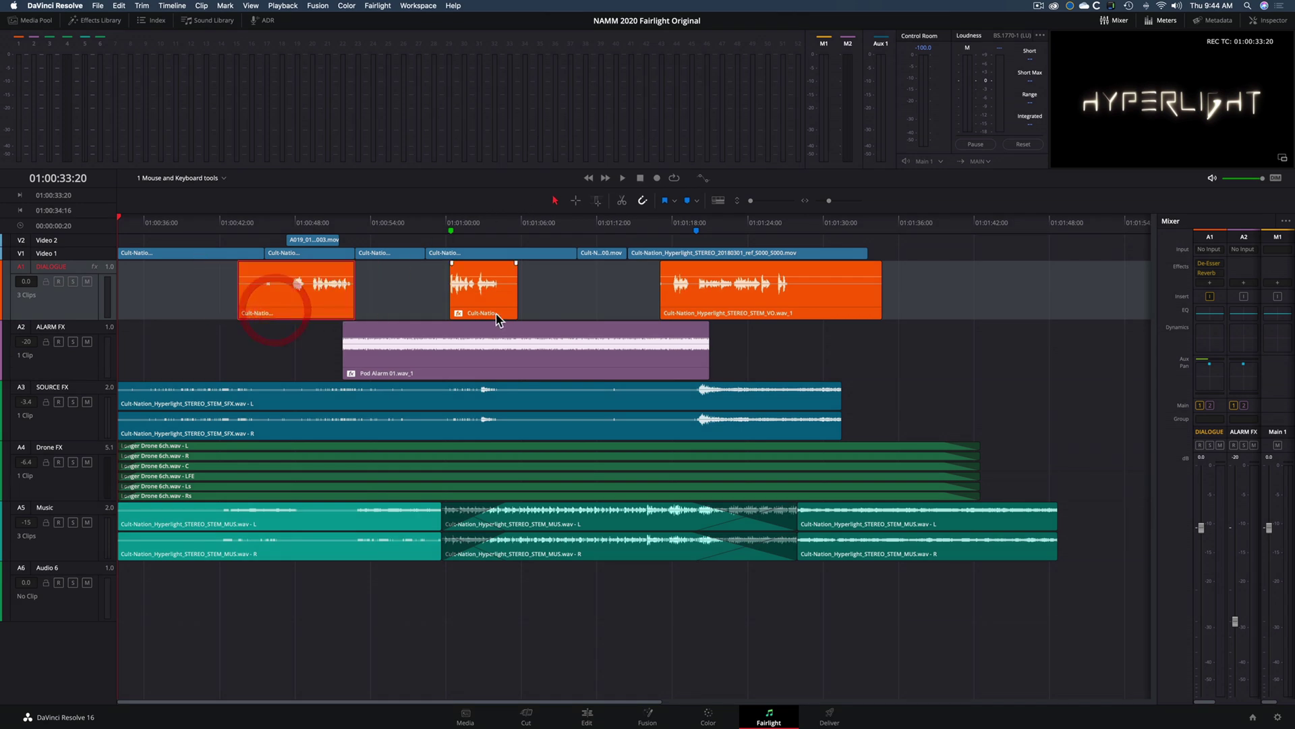
drag(496, 315, 571, 294)
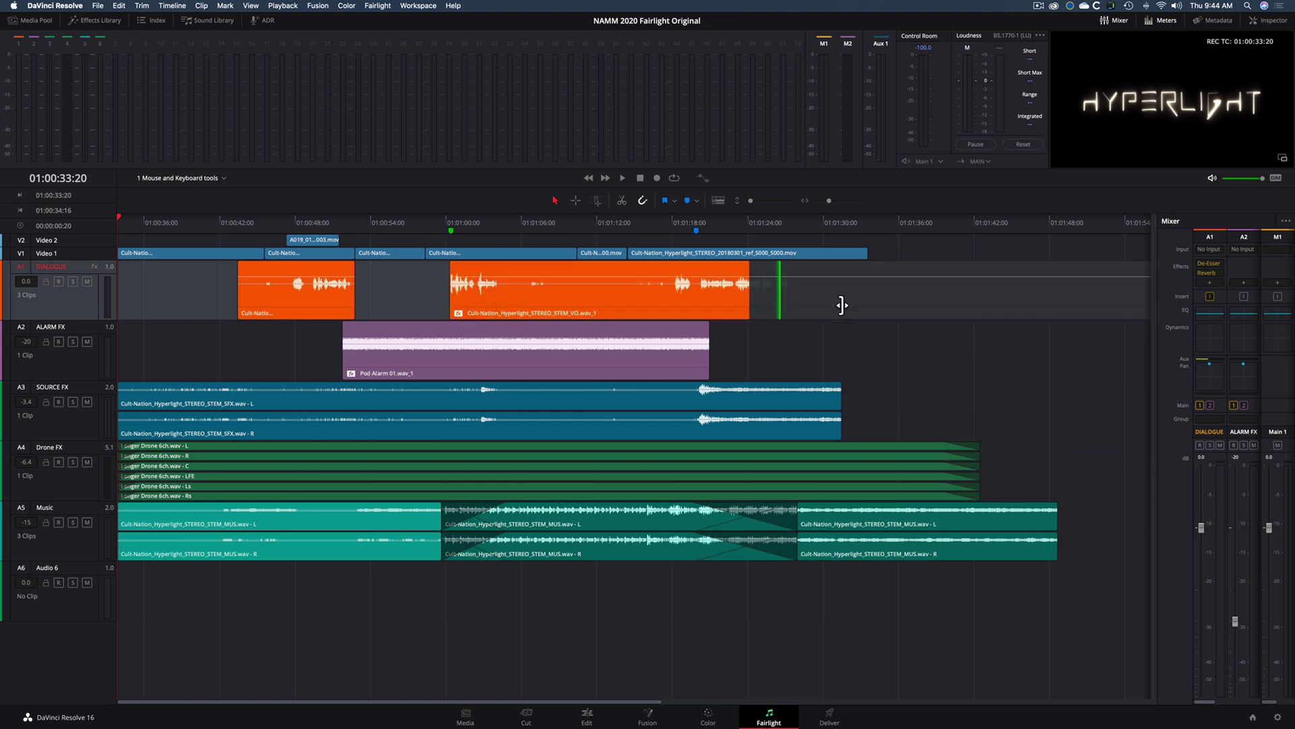
drag(571, 294, 512, 291)
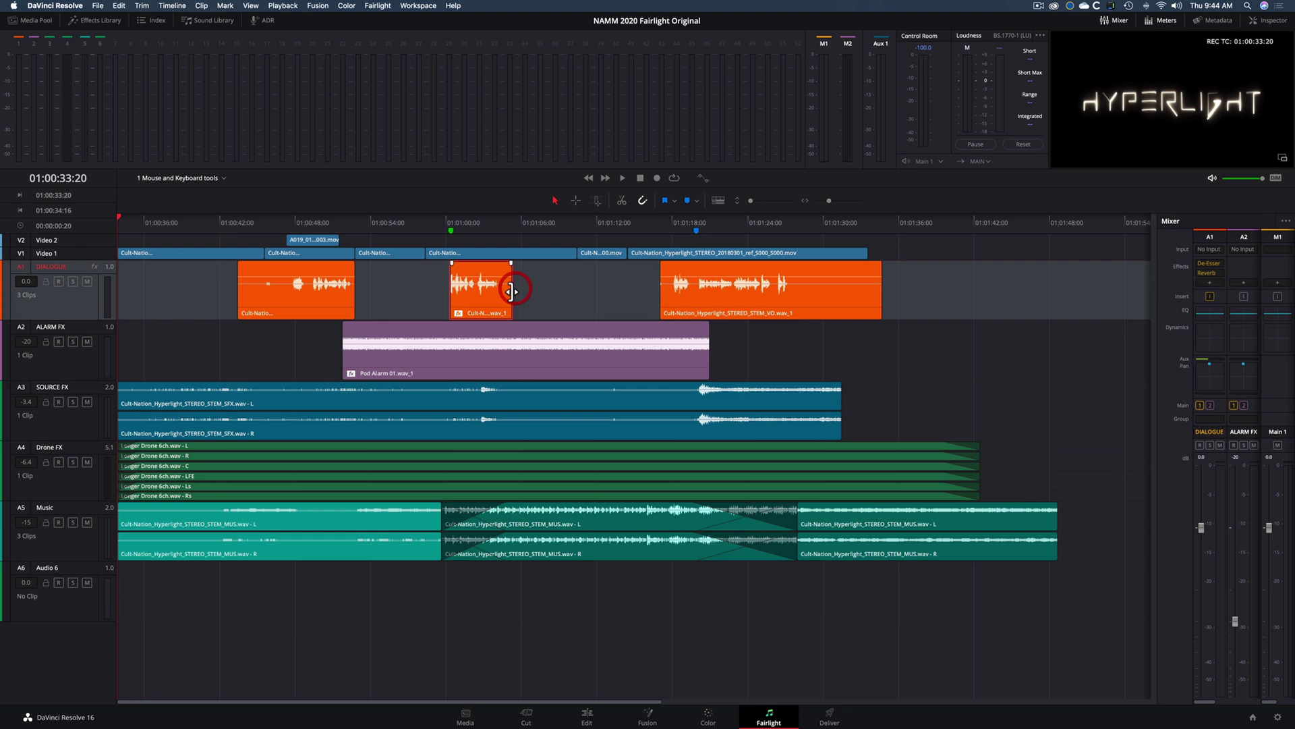
click(574, 202)
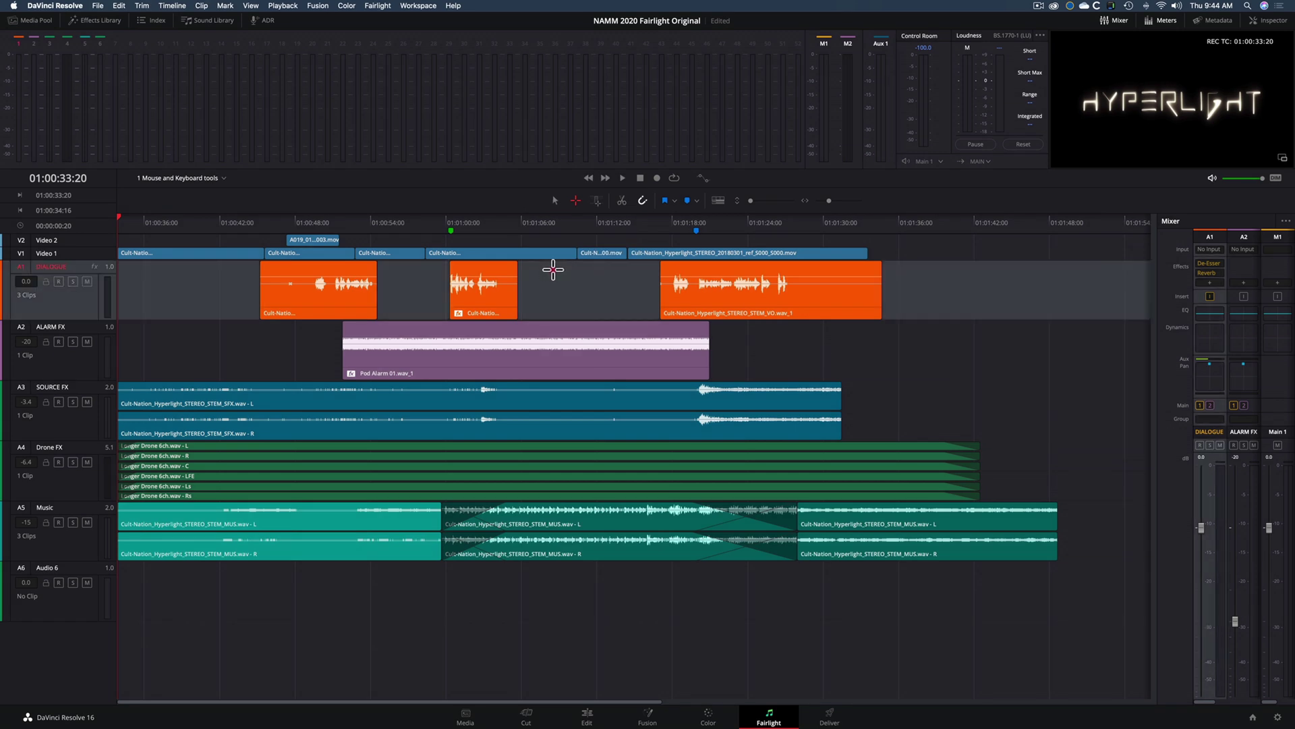
drag(554, 270, 503, 284)
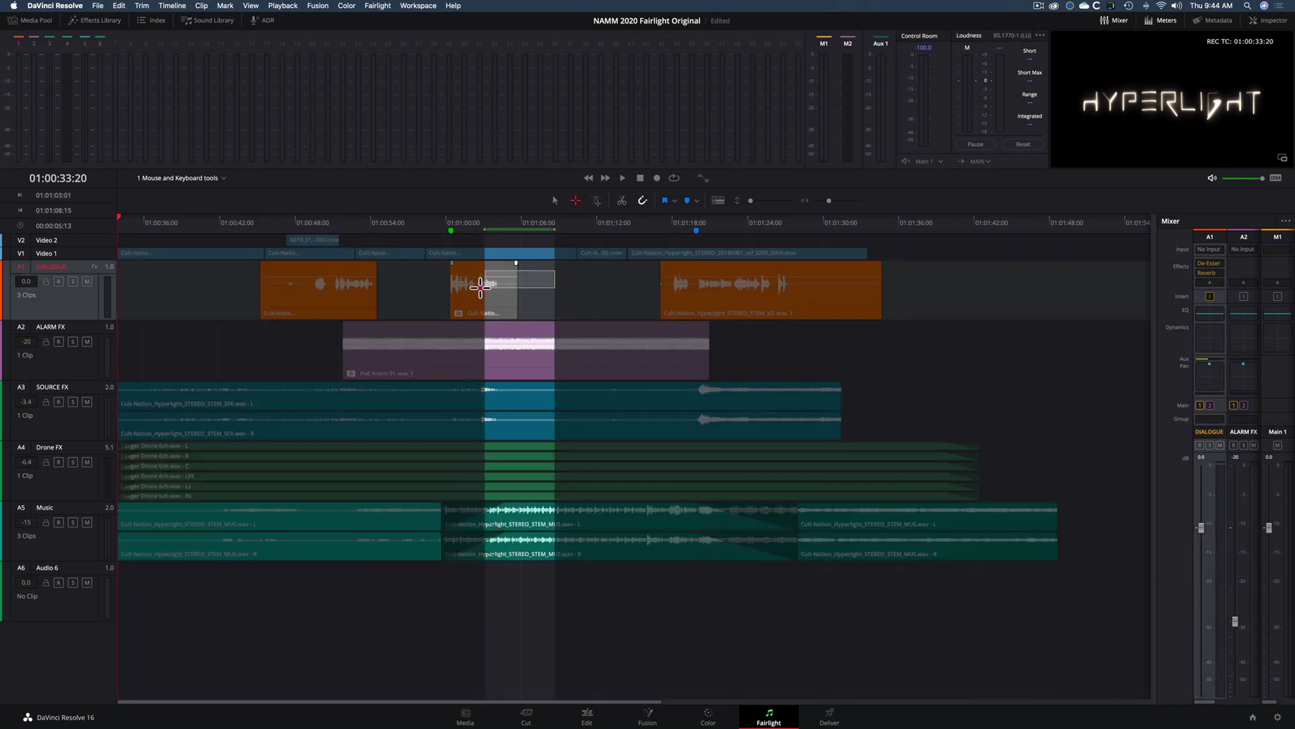
drag(502, 284, 469, 286)
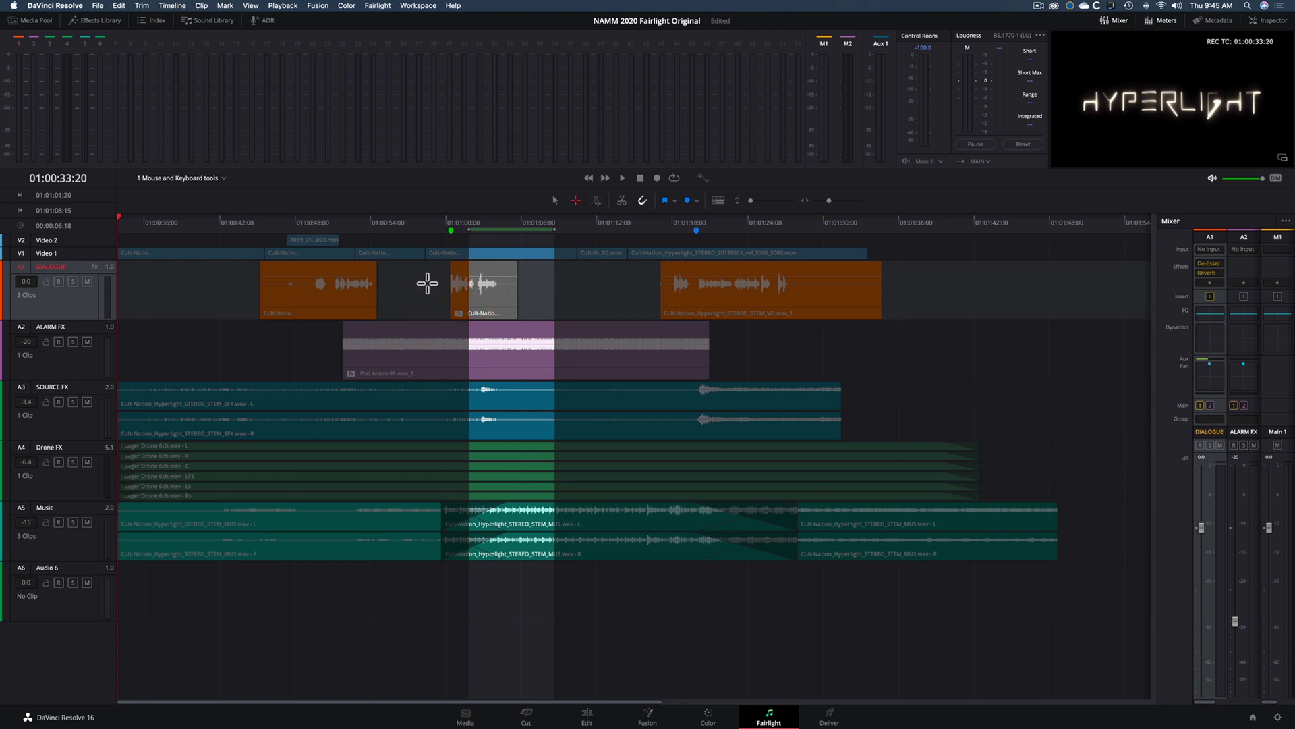
mouse_move(230, 278)
mouse_down()
mouse_move(540, 305)
mouse_move(529, 327)
mouse_move(471, 349)
mouse_move(469, 441)
mouse_move(450, 474)
mouse_up()
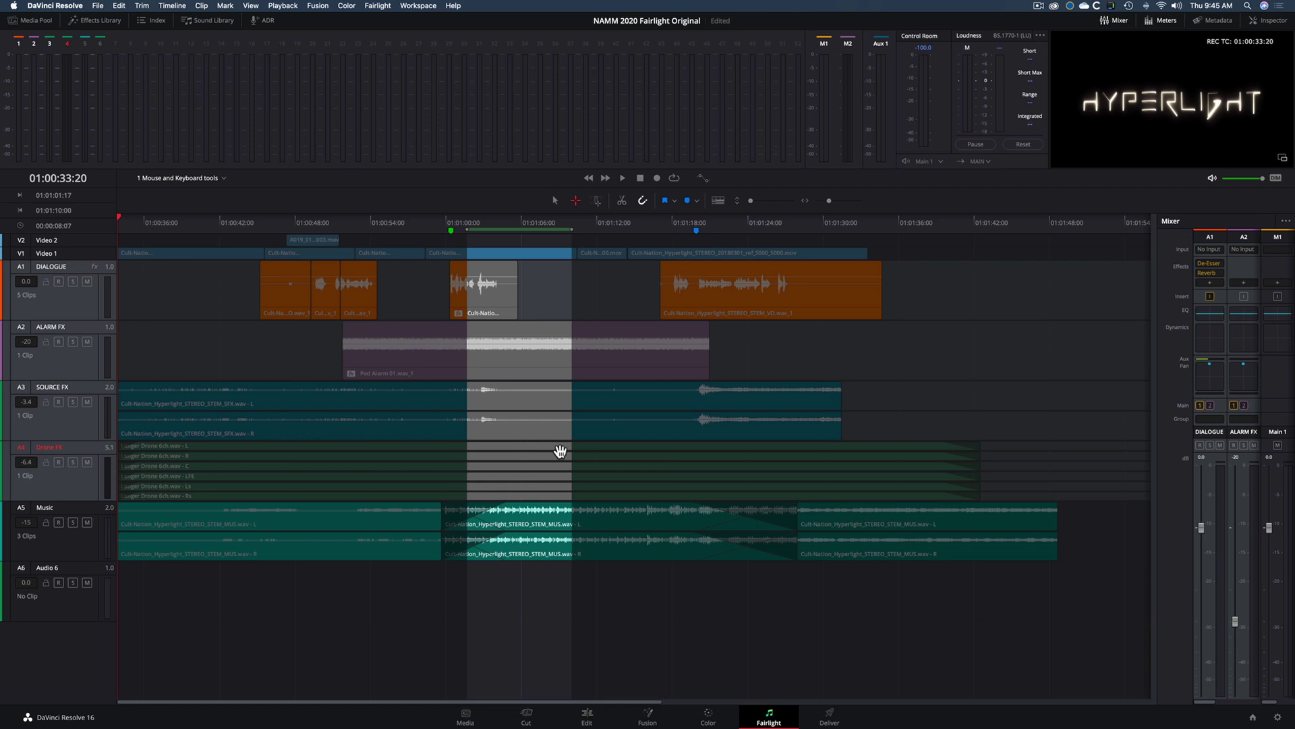
key(BackSpace)
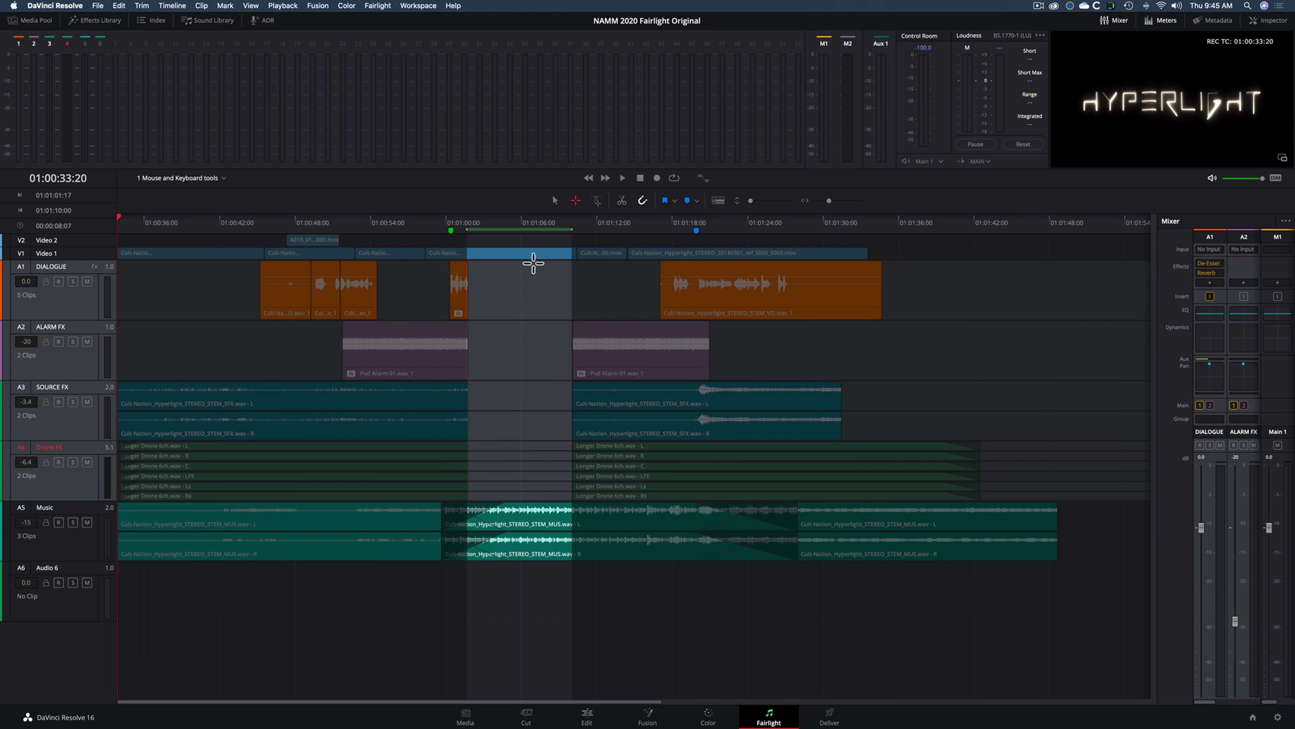
key(ctrl+z)
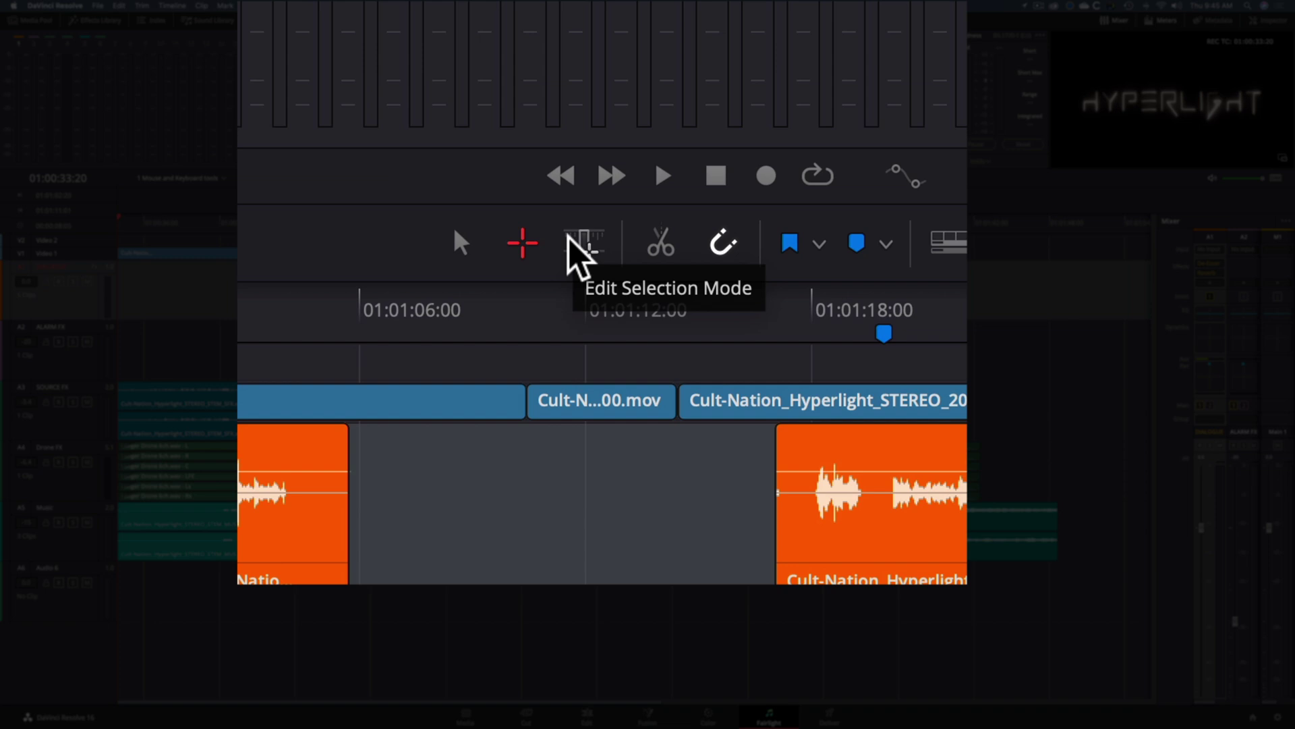
Step: In Edit Selection Mode, nudge the middle dialogue clip, raise its volume and extend its edges
click(588, 241)
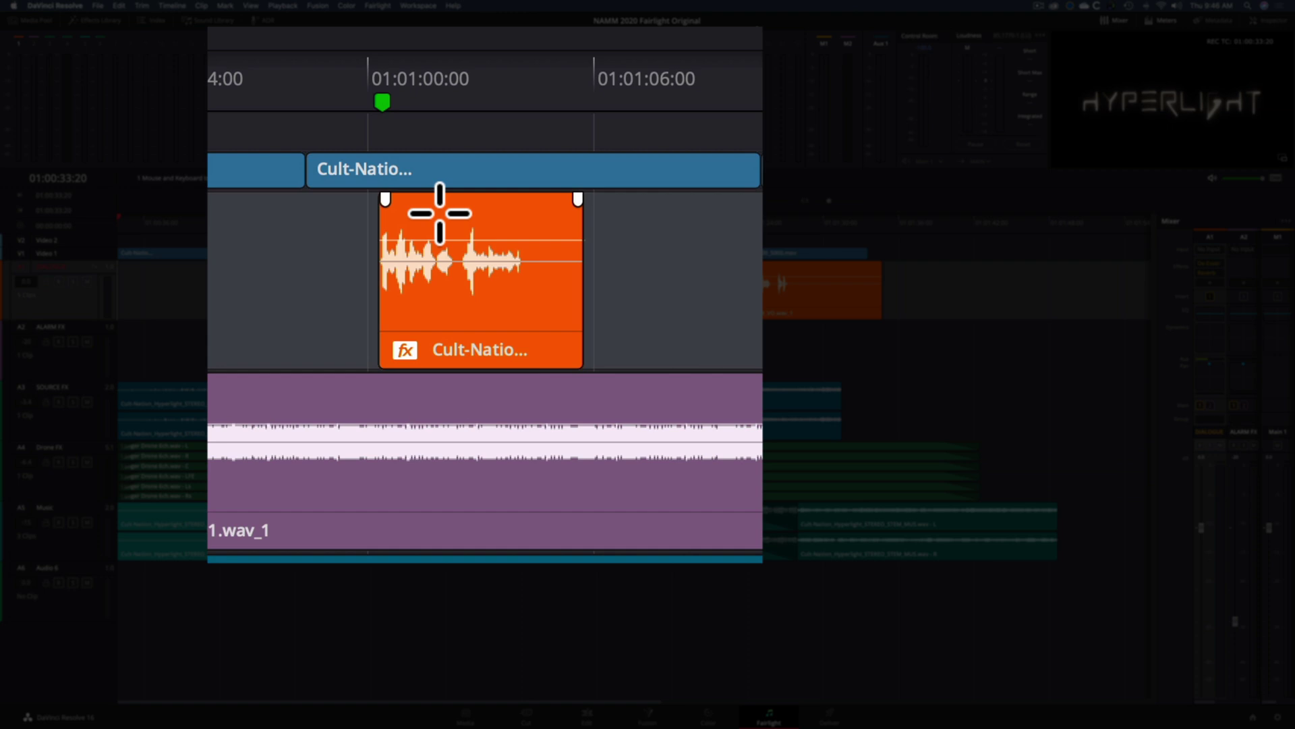
mouse_move(476, 284)
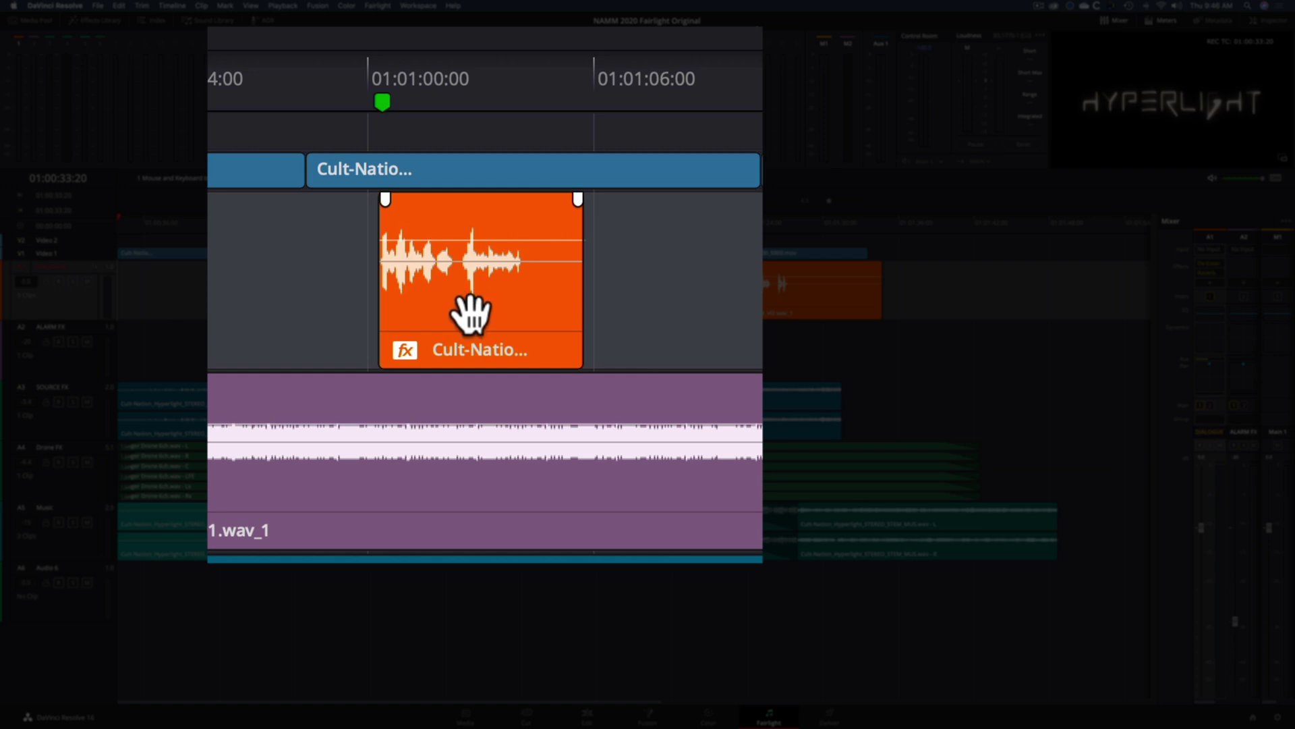
drag(472, 315, 516, 319)
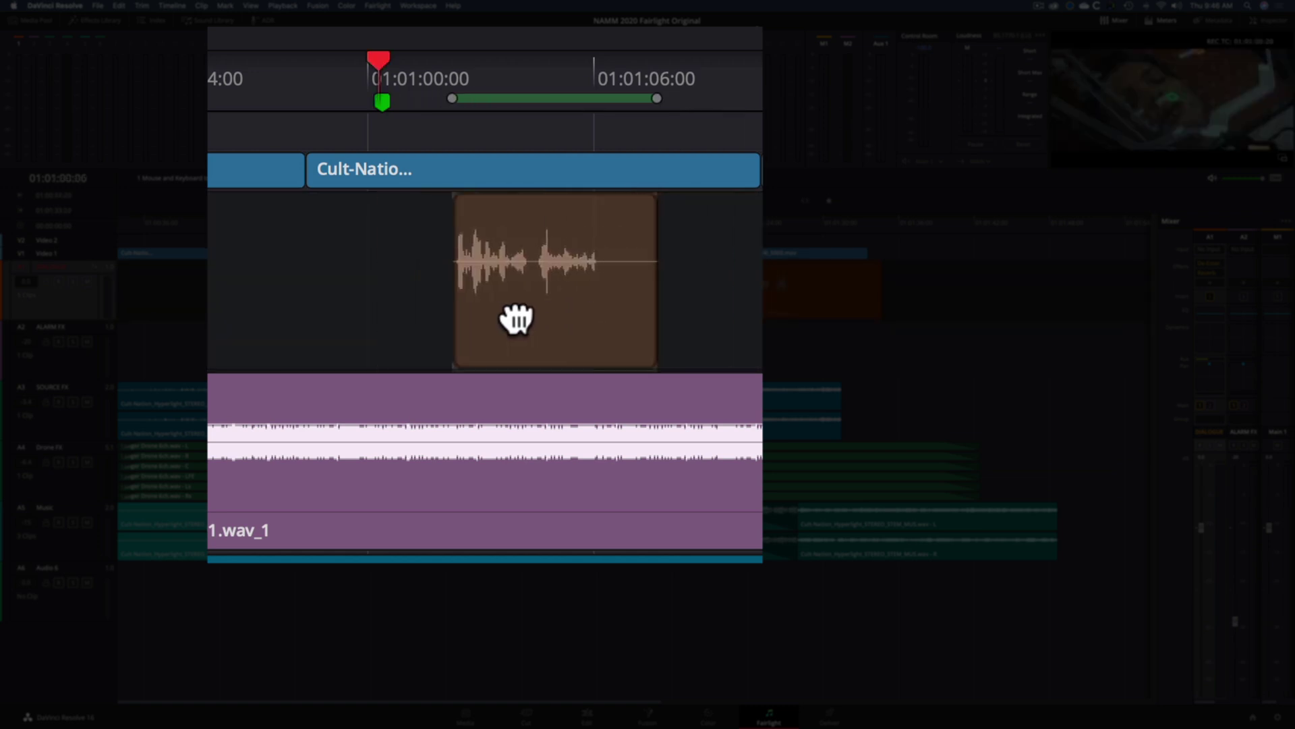
drag(517, 319, 480, 324)
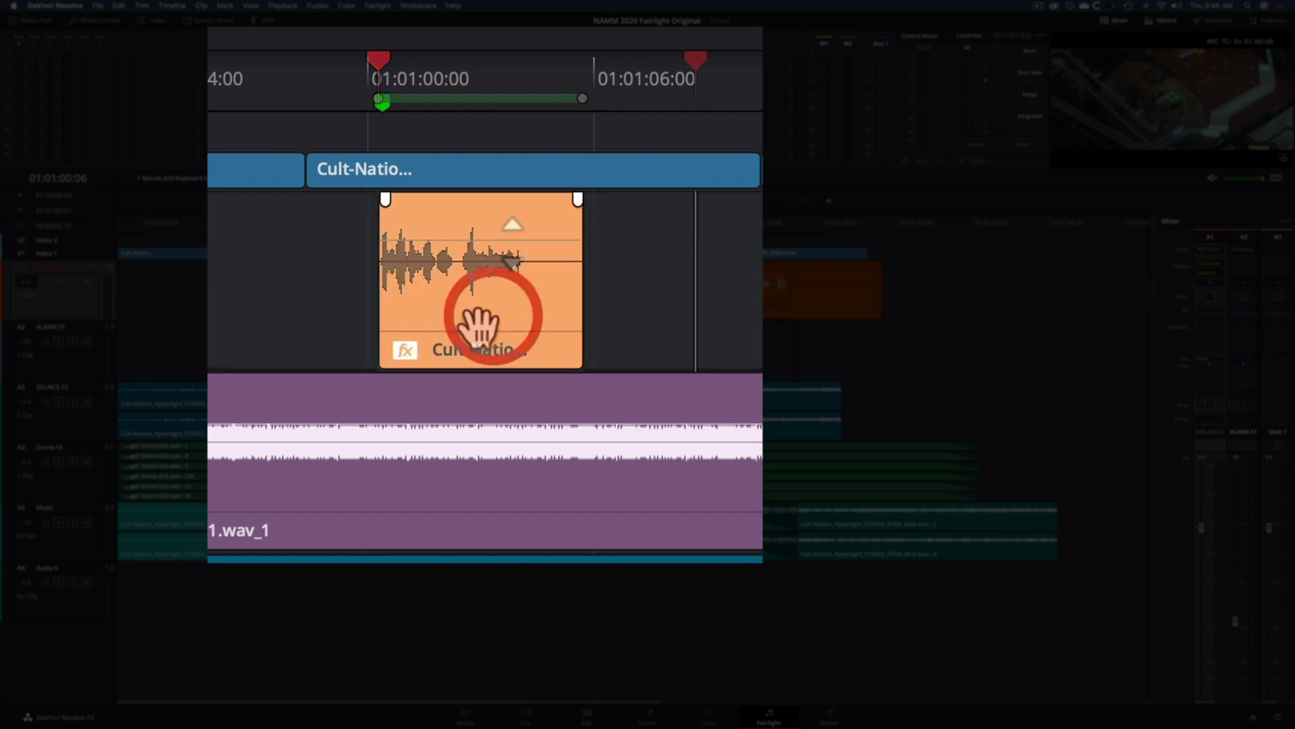
mouse_move(492, 260)
mouse_down()
mouse_move(492, 244)
mouse_move(532, 240)
mouse_up()
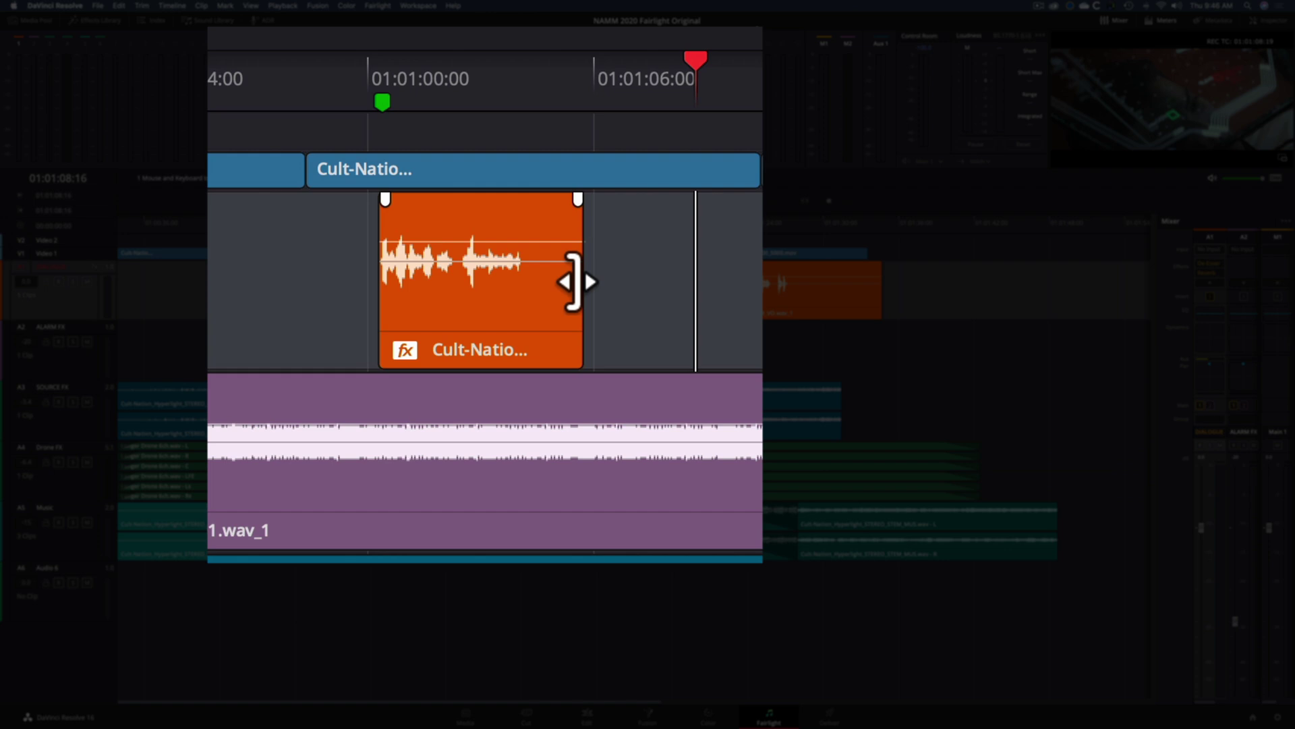
mouse_move(573, 284)
mouse_down()
mouse_move(605, 296)
mouse_move(579, 291)
mouse_up()
mouse_move(383, 281)
mouse_down()
mouse_move(278, 291)
mouse_move(371, 290)
mouse_up()
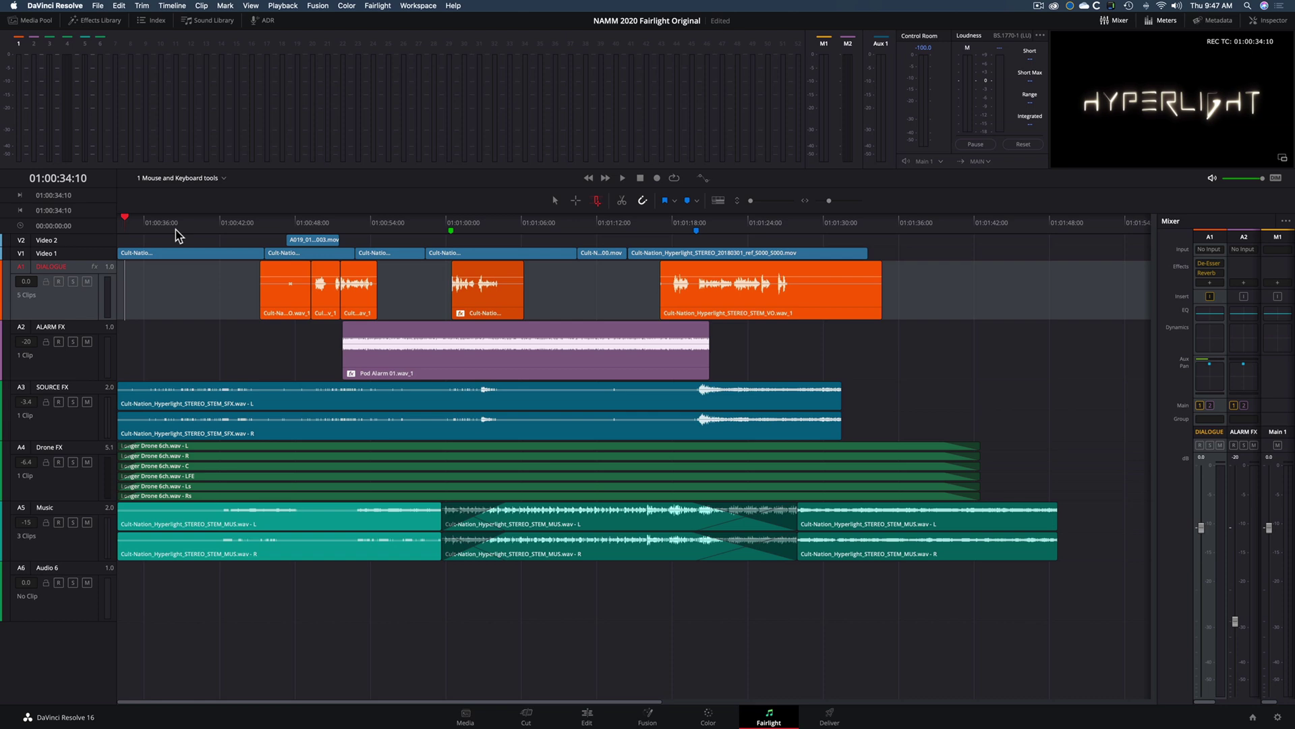
click(171, 229)
key(space)
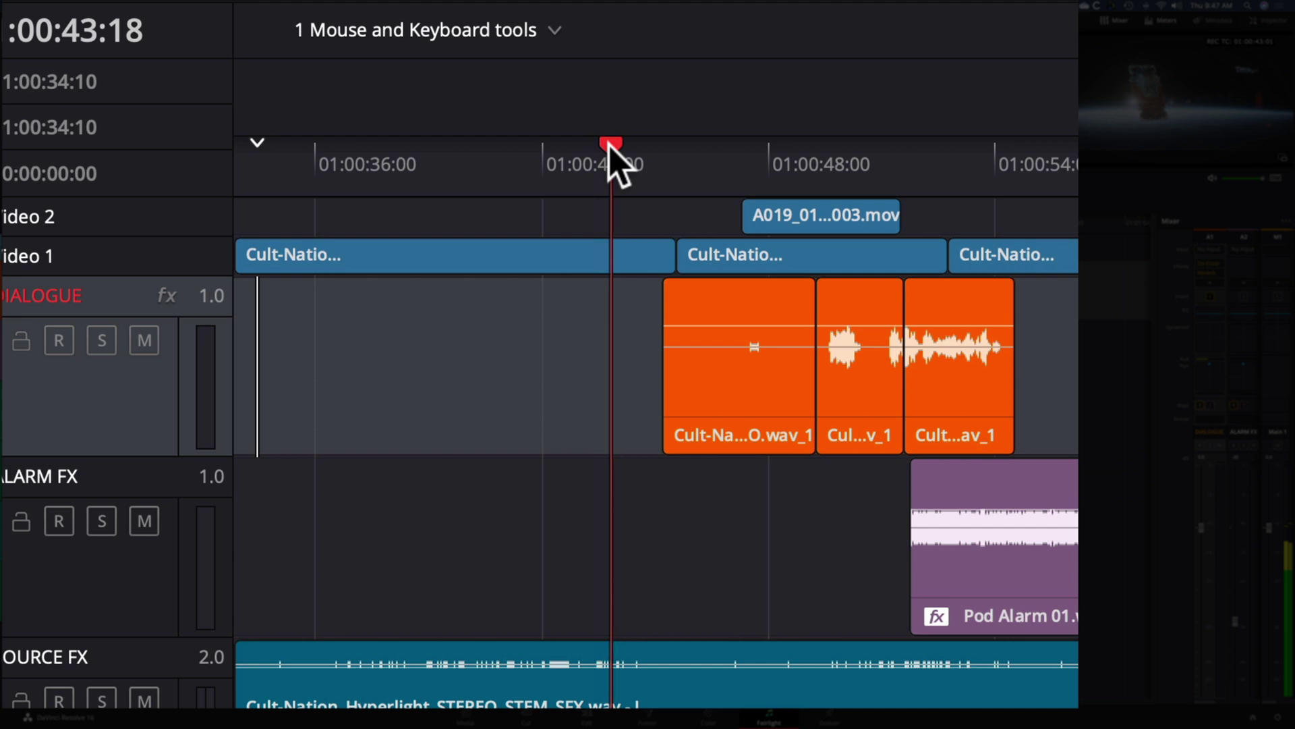
key(space)
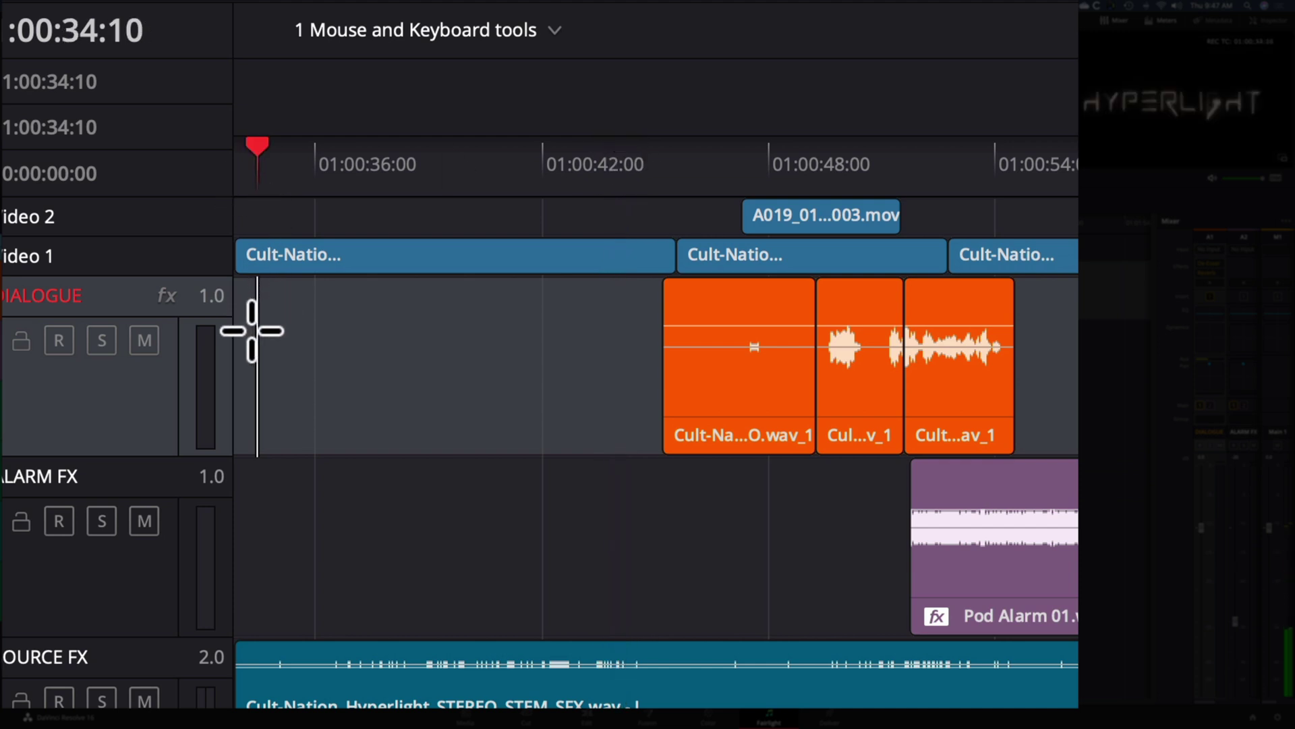
click(370, 348)
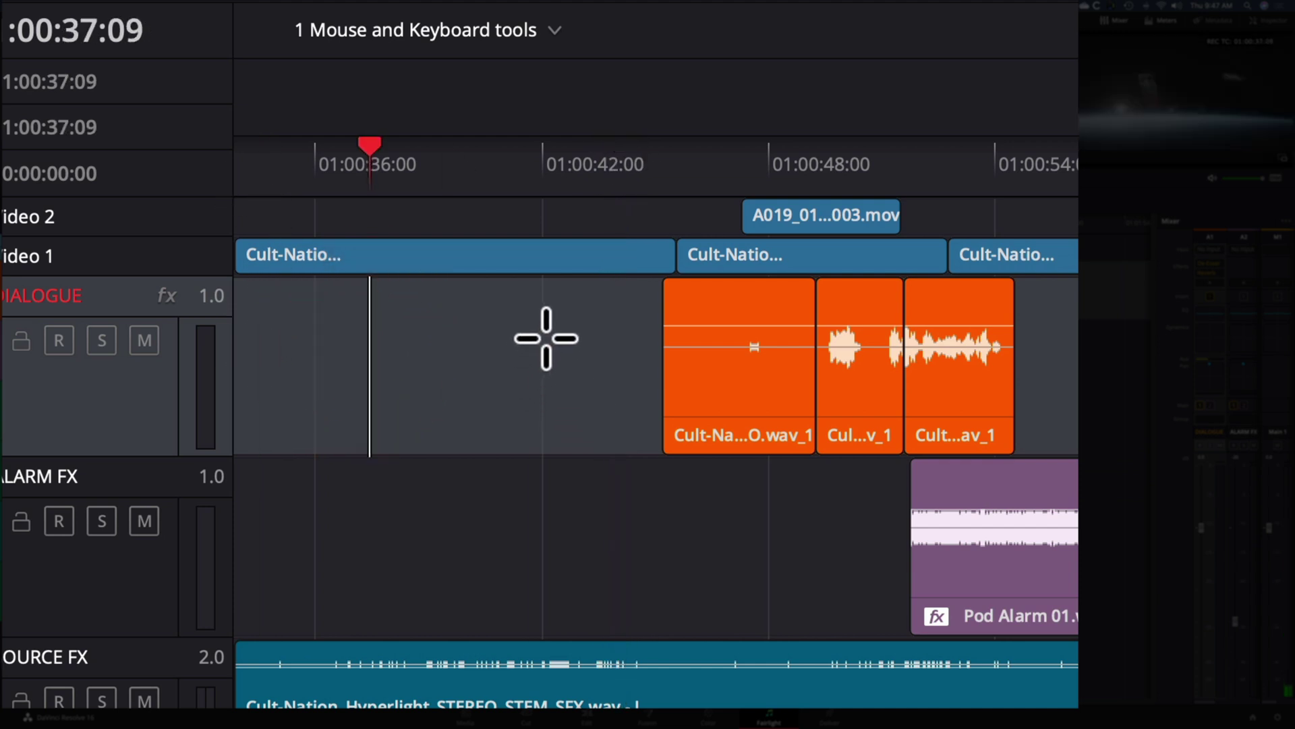
click(550, 349)
click(622, 543)
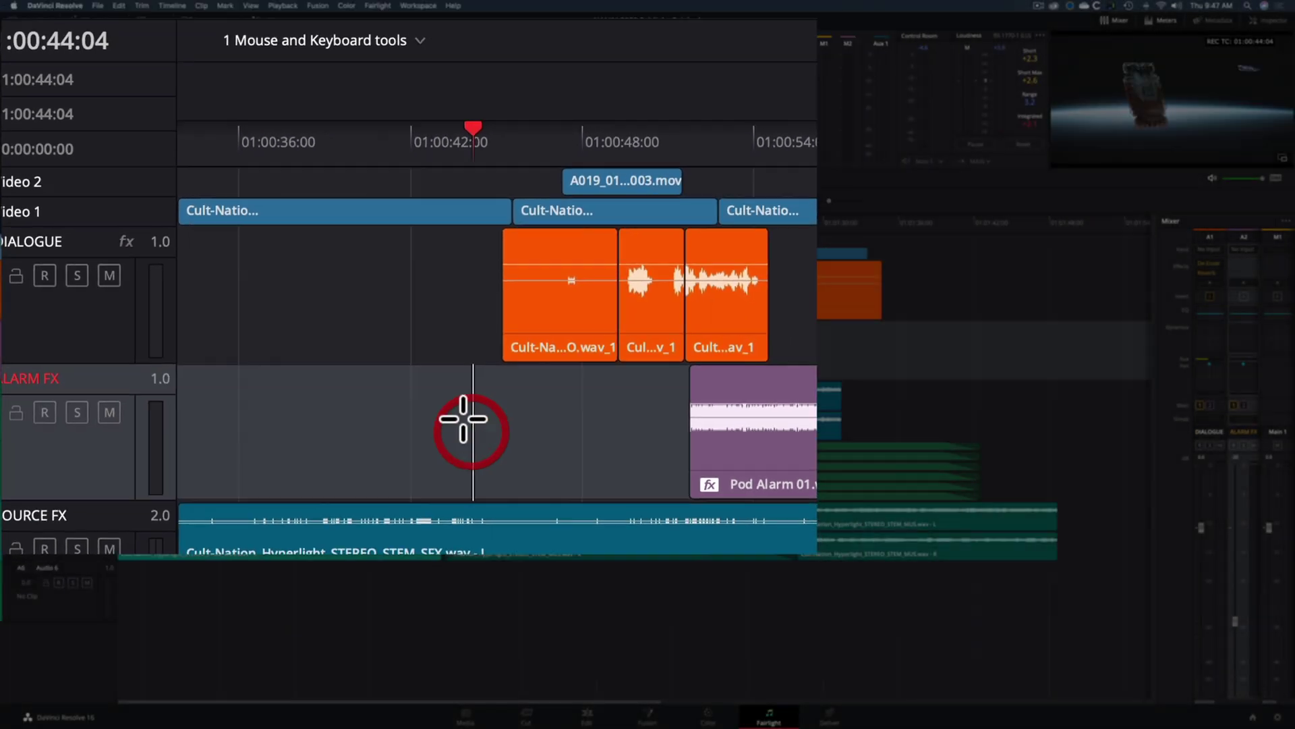
click(195, 283)
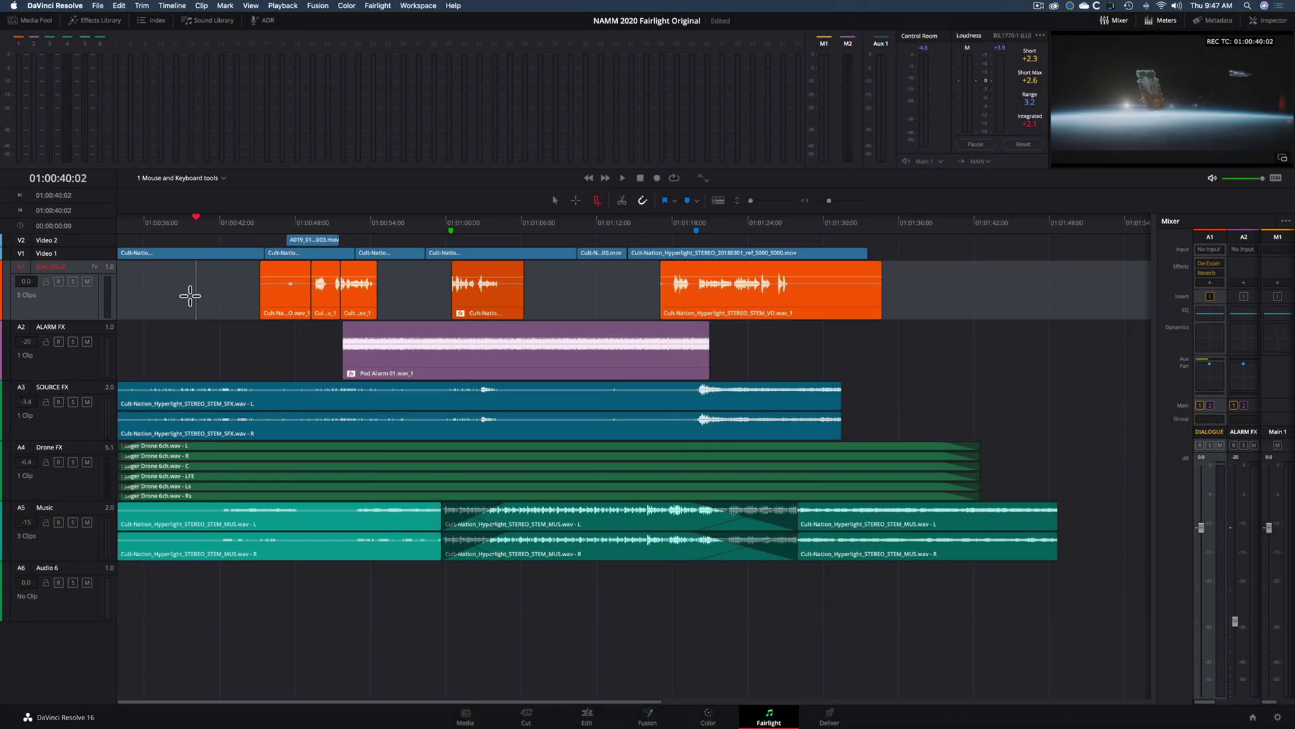
drag(198, 222, 241, 222)
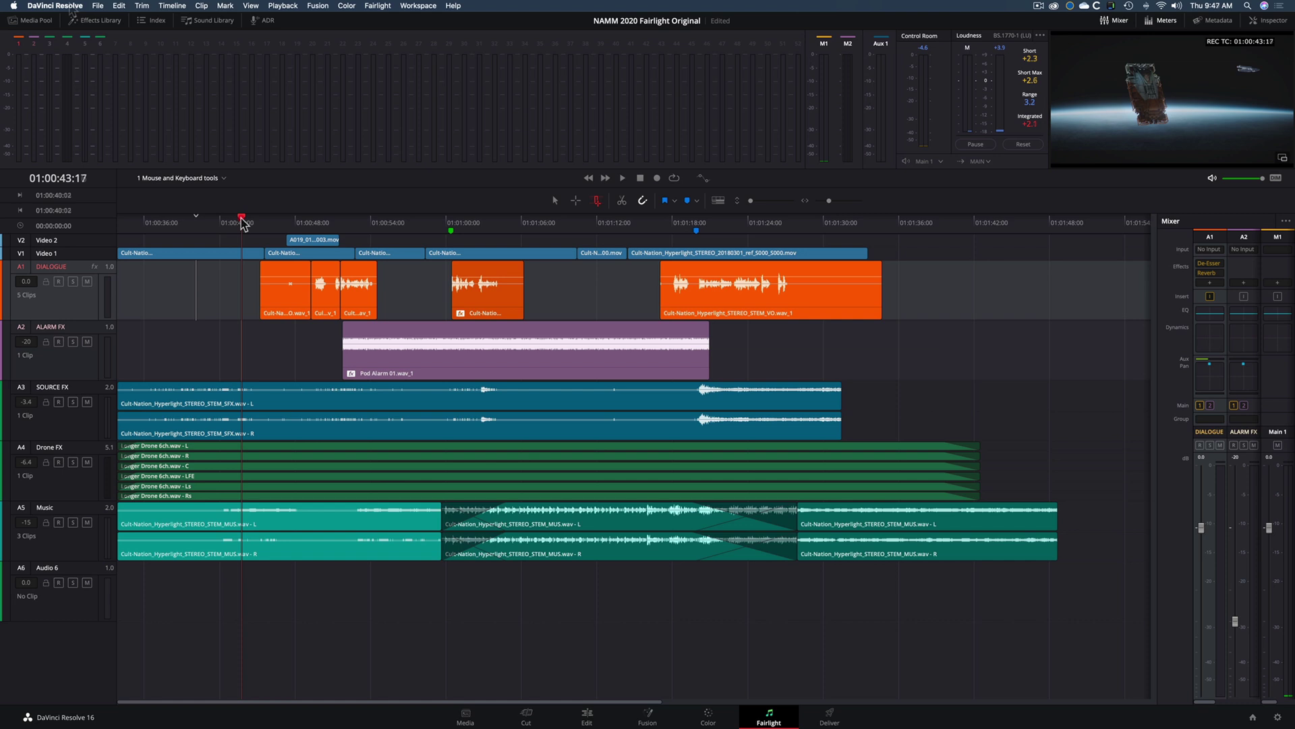
key(Down)
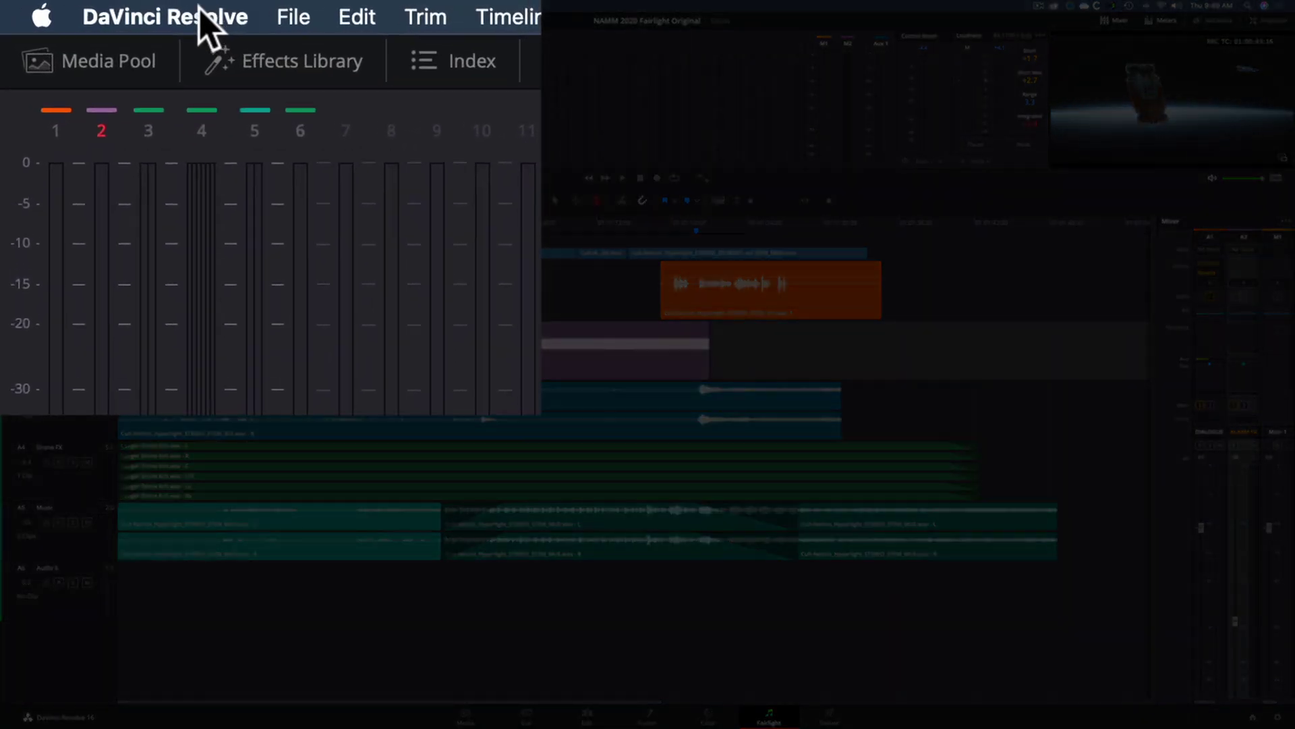
Step: Choose Keyboard Customization from the DaVinci Resolve menu
click(71, 6)
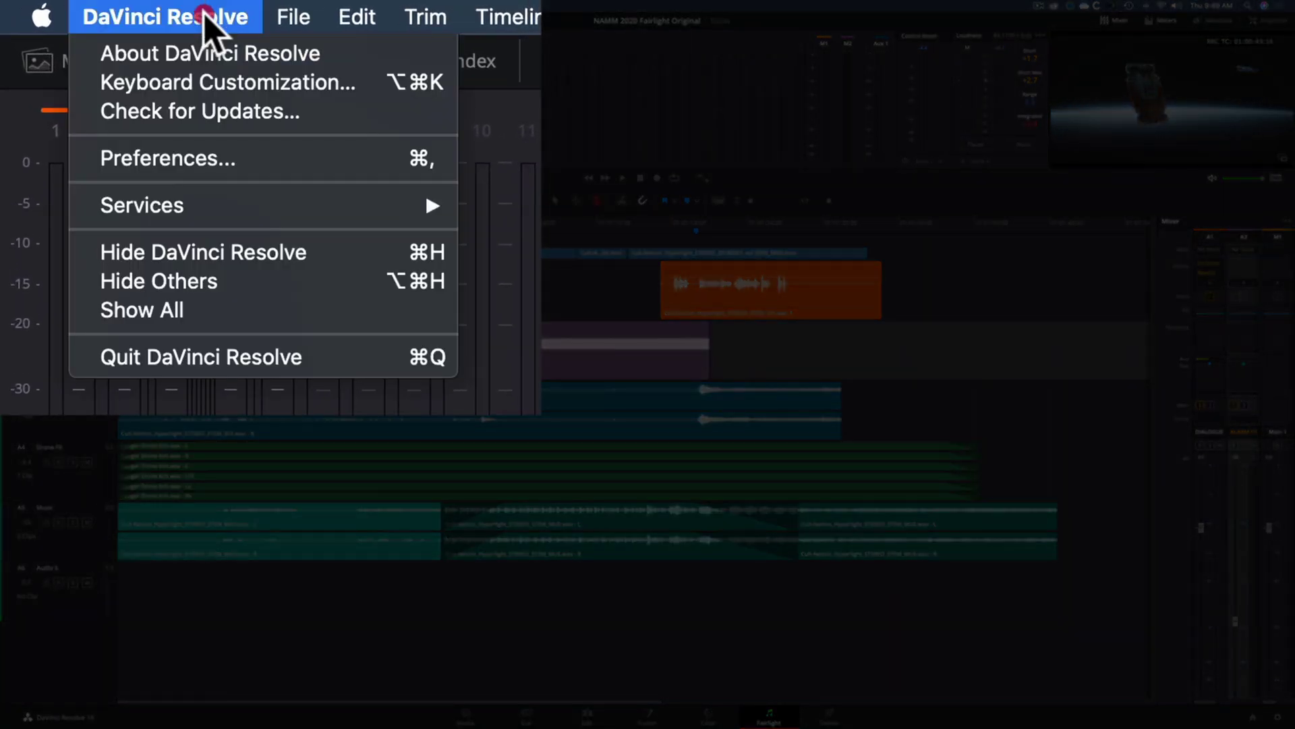
click(232, 89)
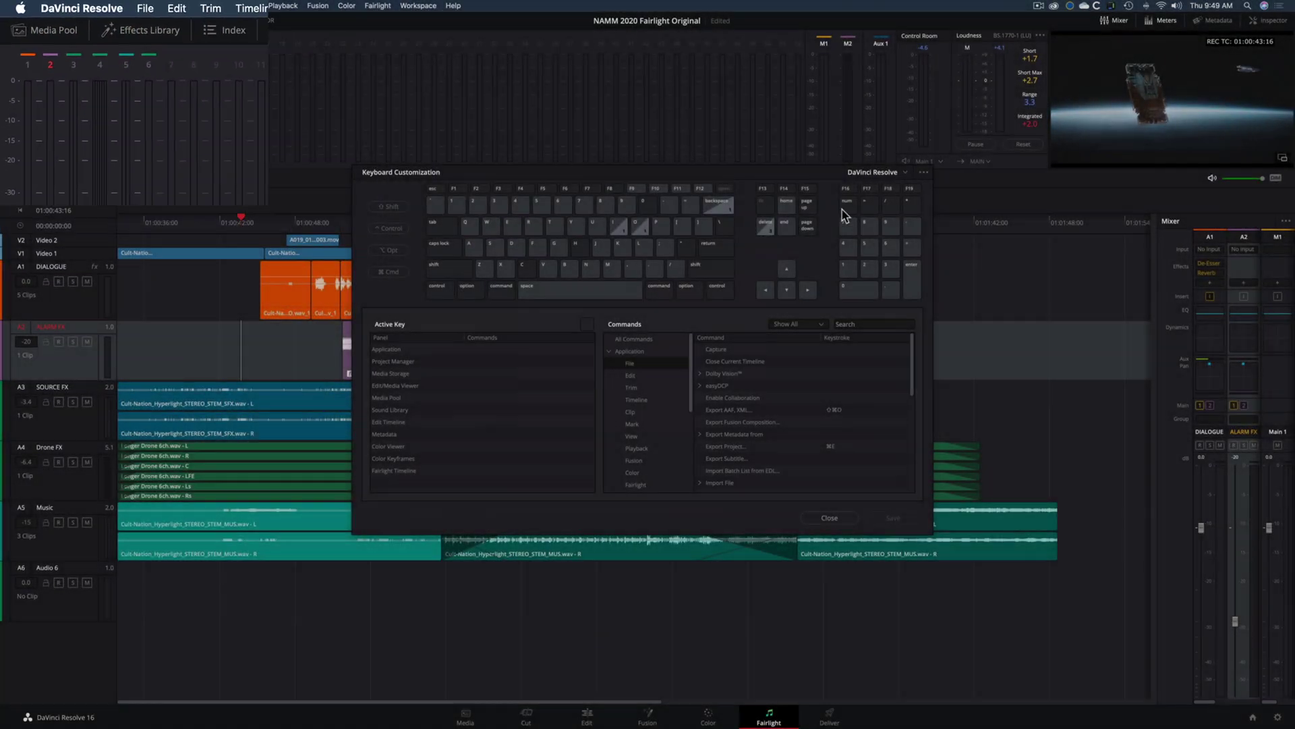
Step: Search the full command list and assign Ctrl+D to Fade In to Playhead
click(637, 341)
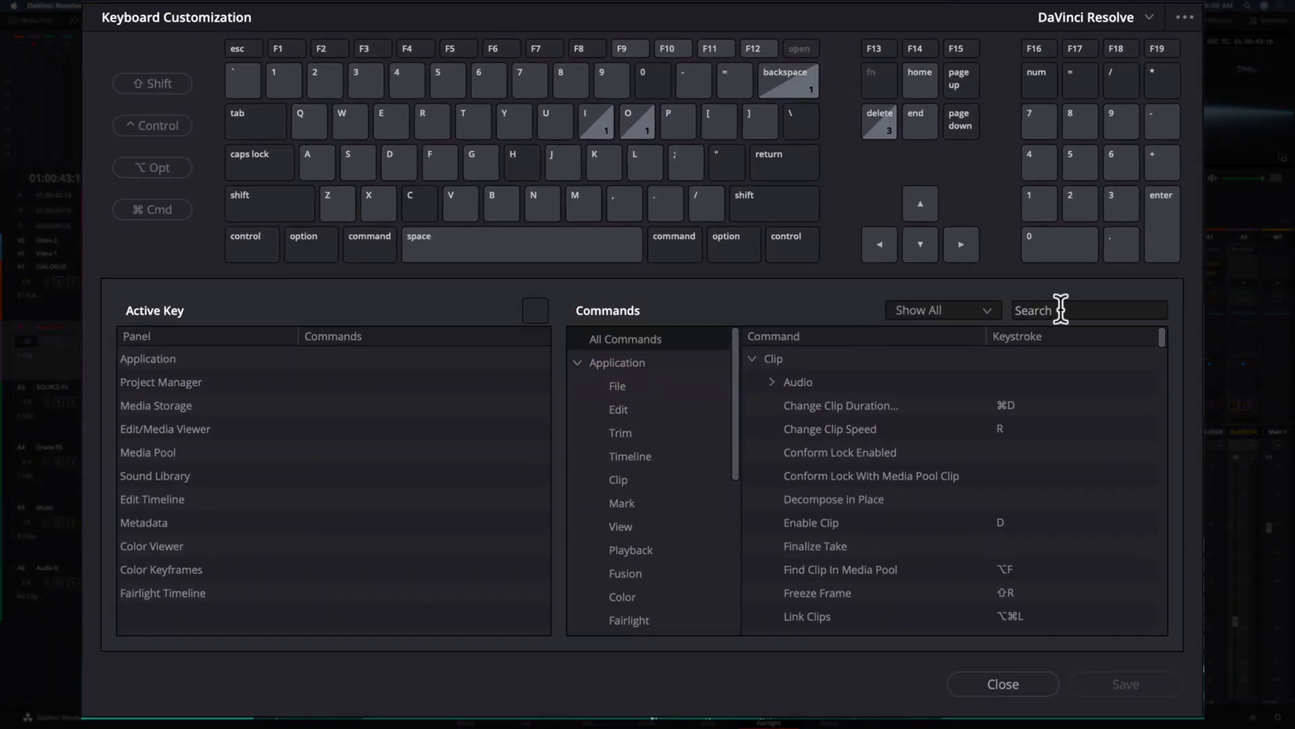
click(1087, 311)
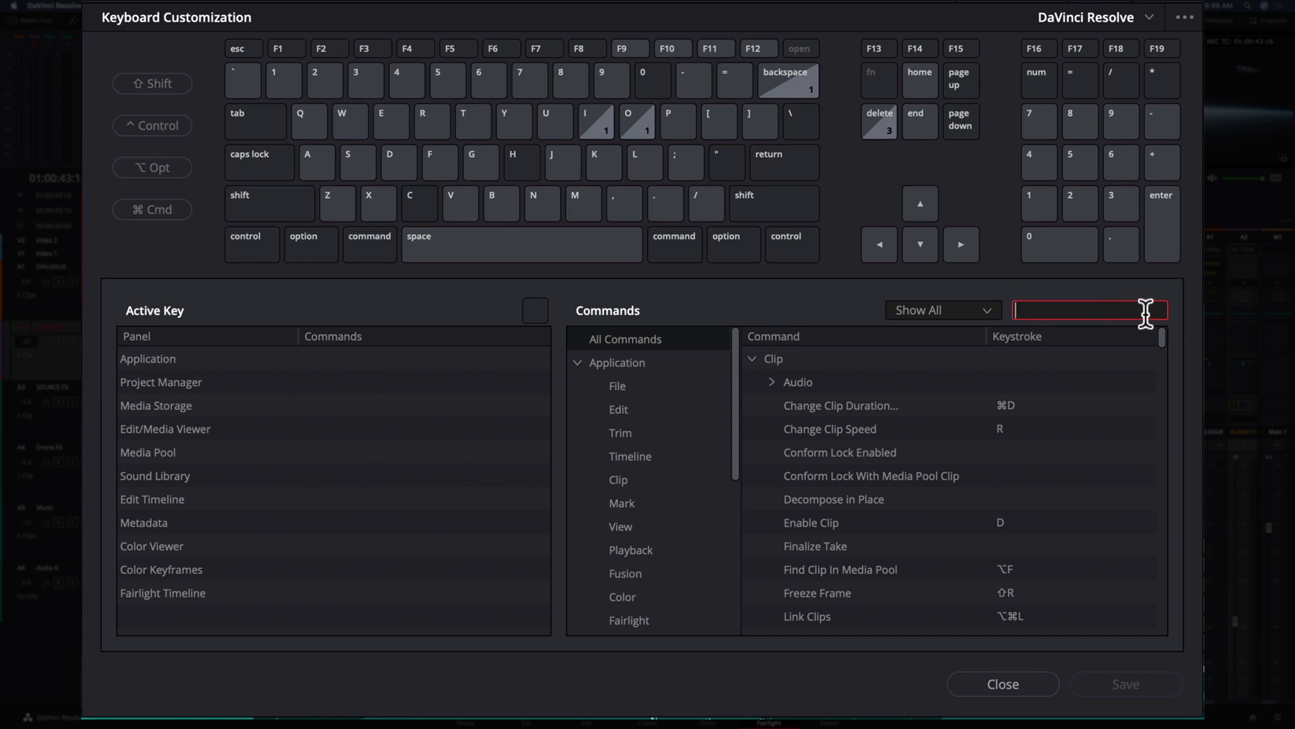
text(fa)
text(de)
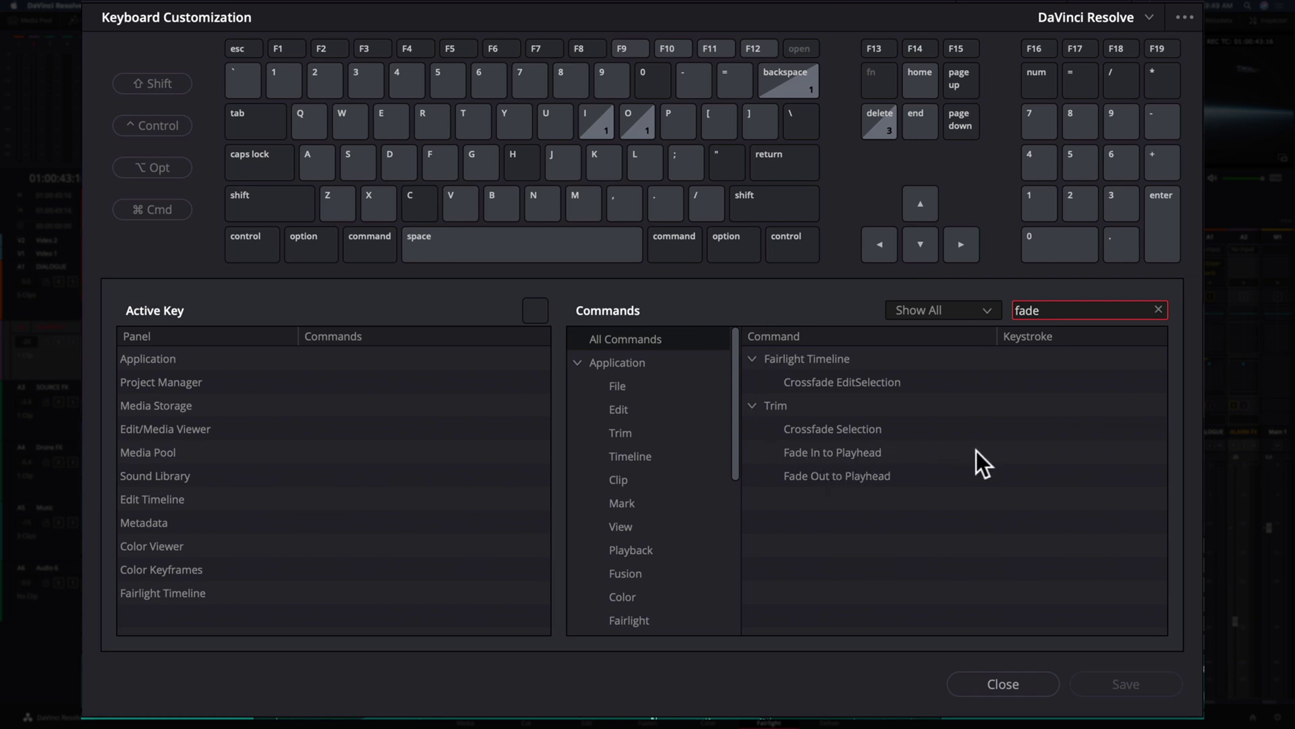
click(1020, 454)
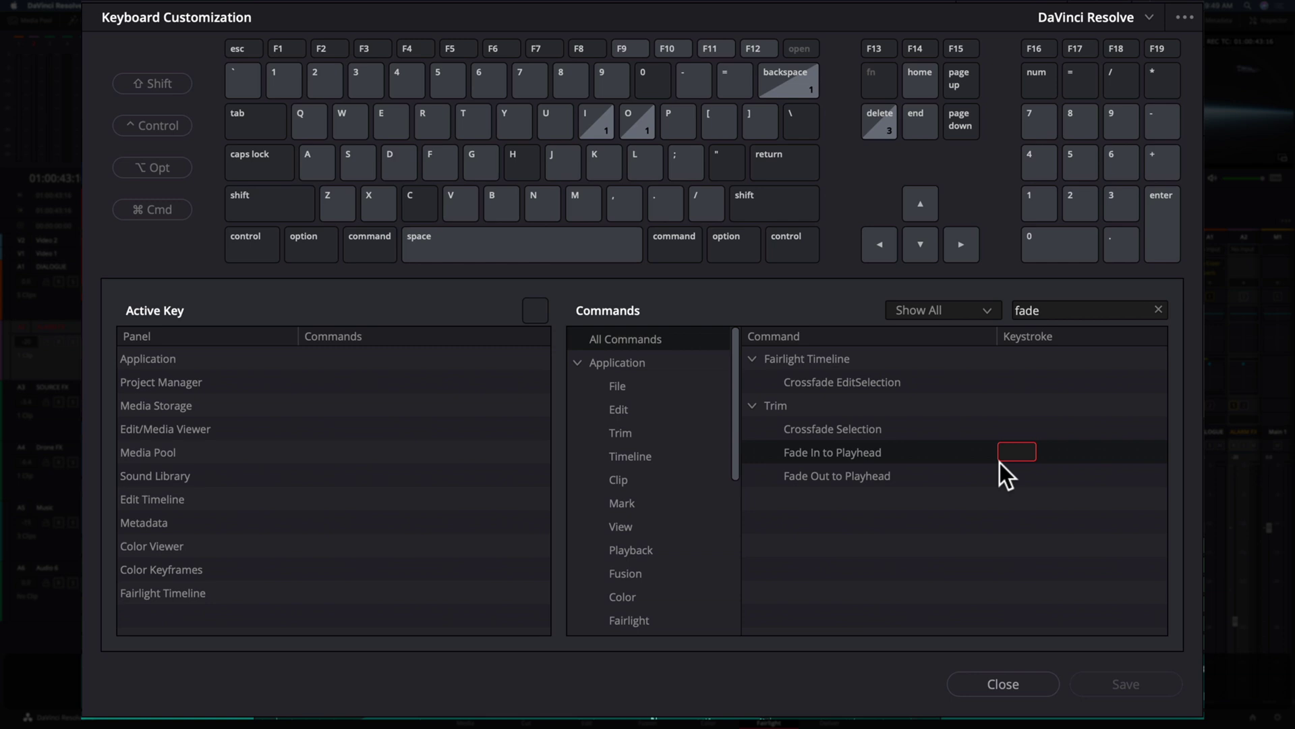
key(ctrl+d)
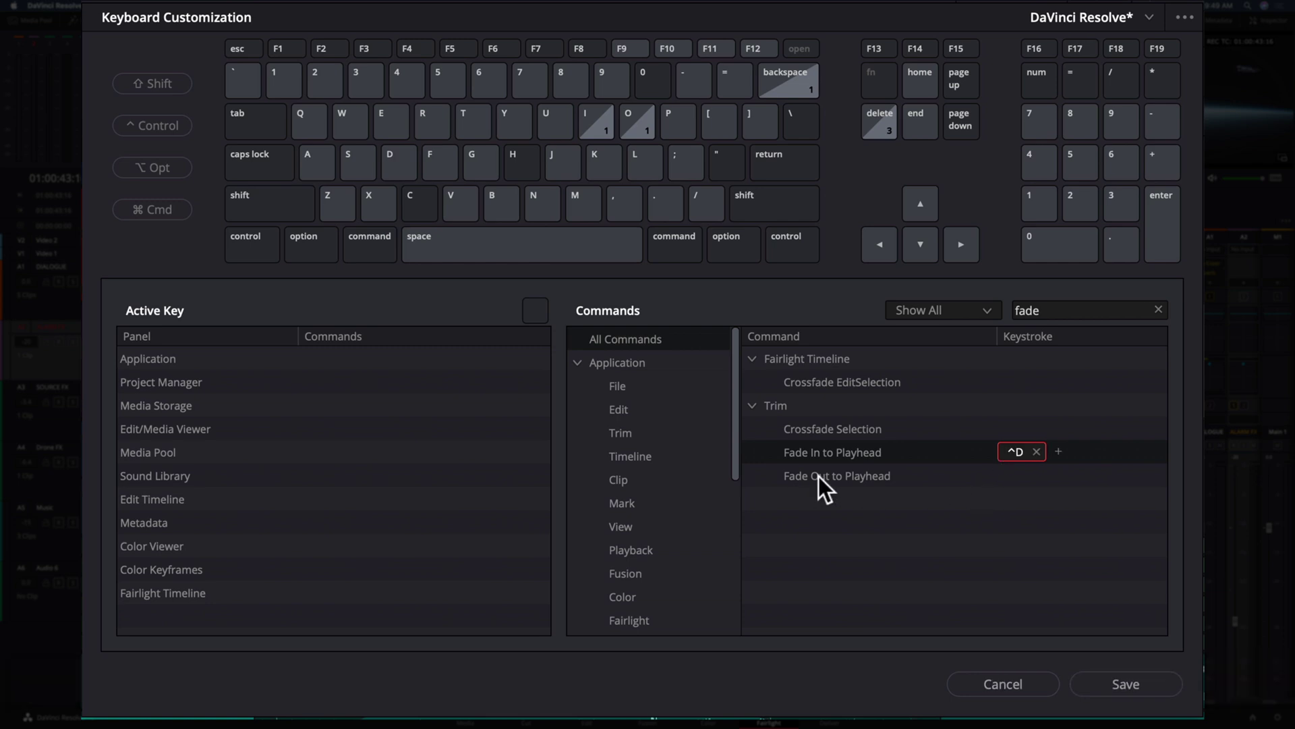
click(1013, 472)
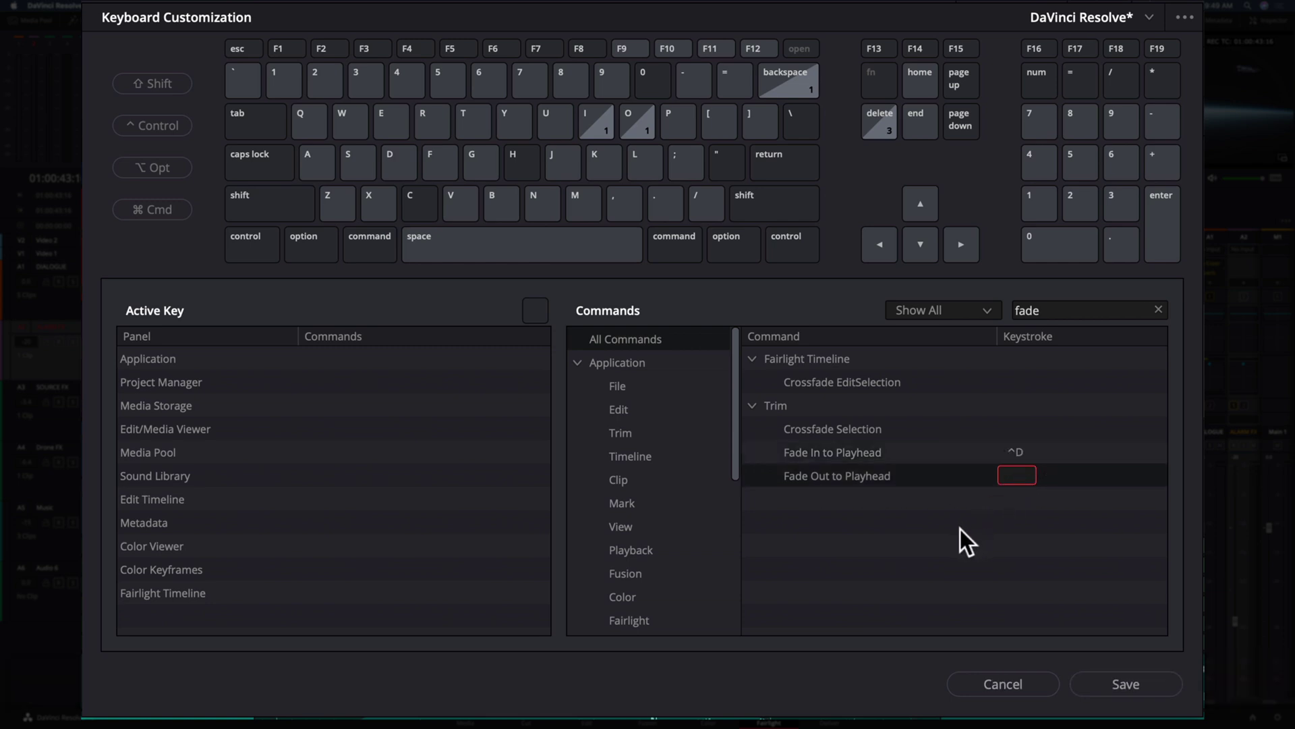
Step: Change the search text and assign Option+T to Trim To EditSelection
double_click(1024, 310)
text(trim st)
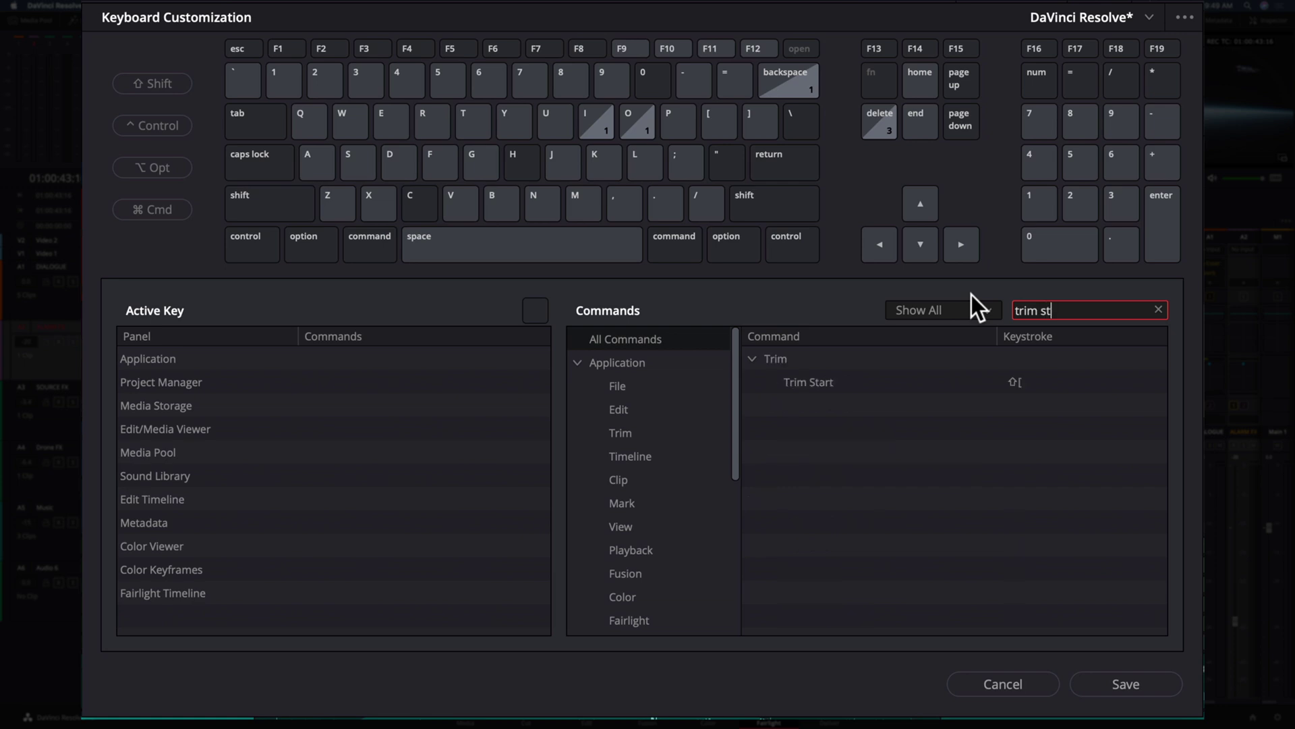
text(a)
text(rt)
double_click(1064, 310)
text(en)
double_click(1053, 310)
key(BackSpace)
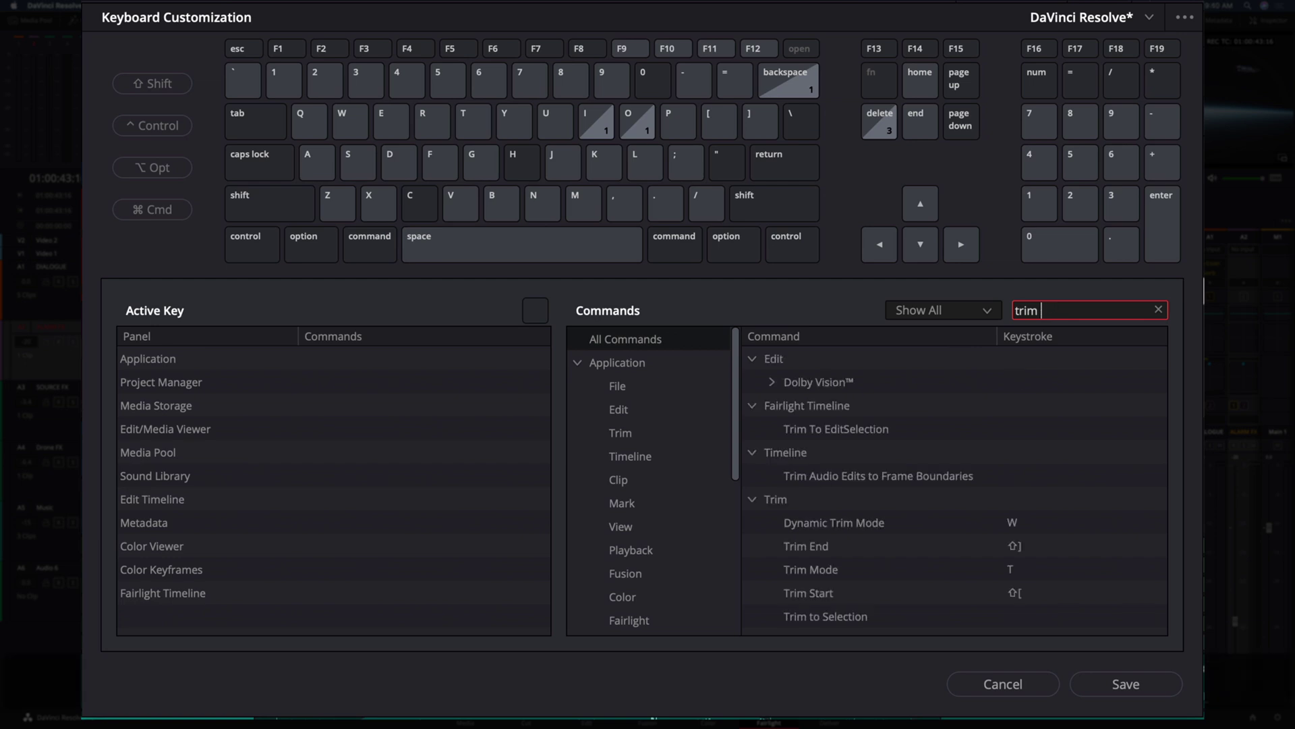
text(to)
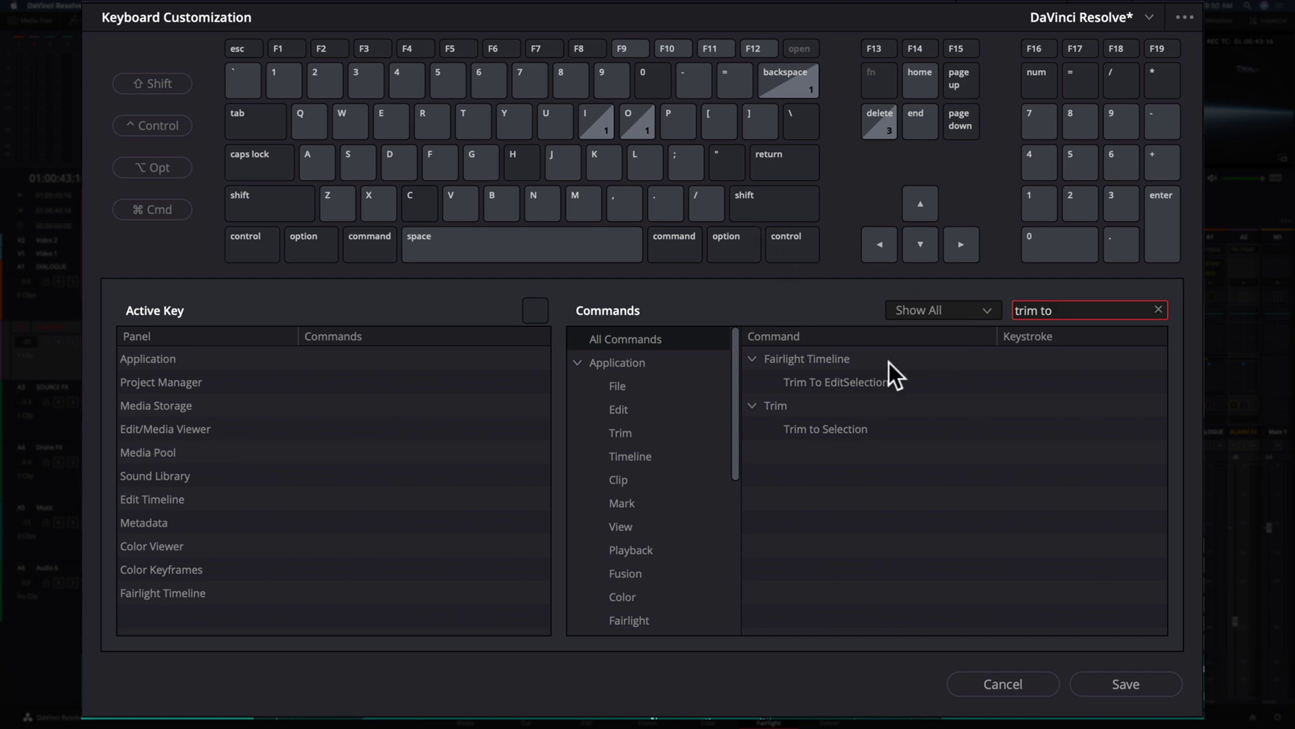
click(1018, 382)
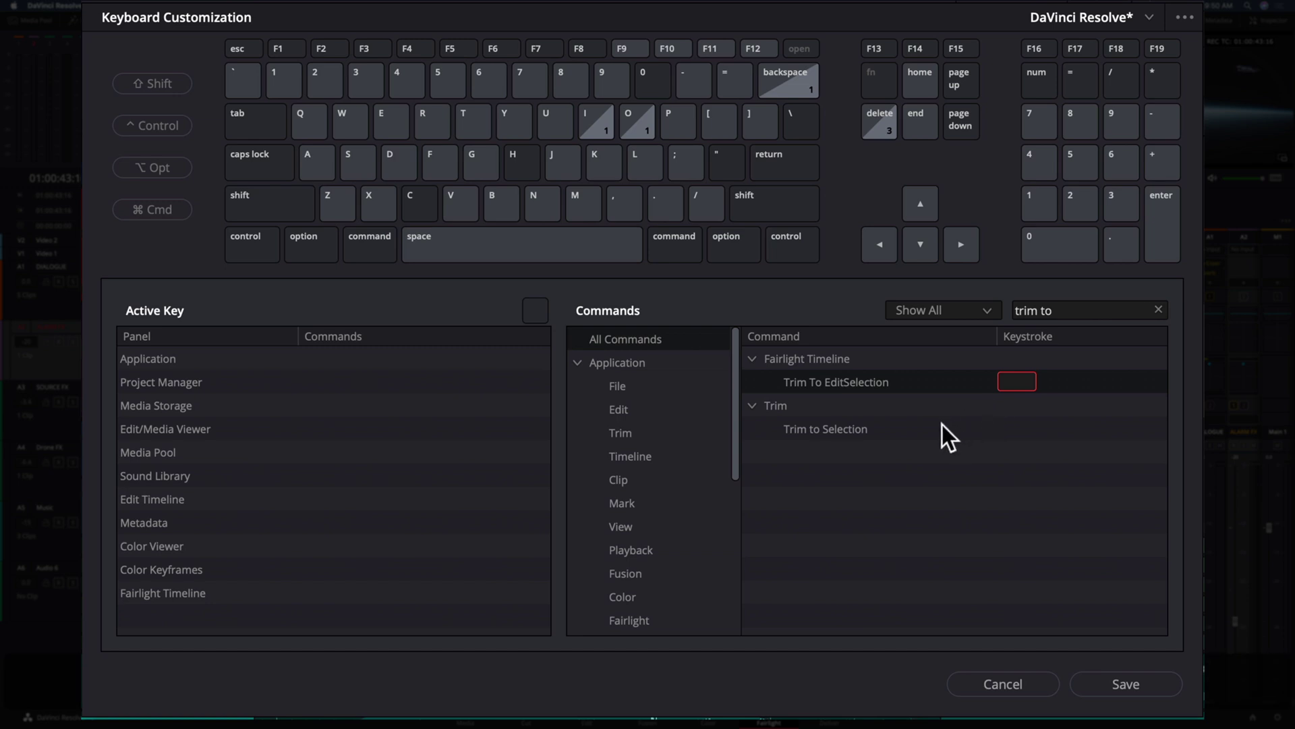
key(alt+t)
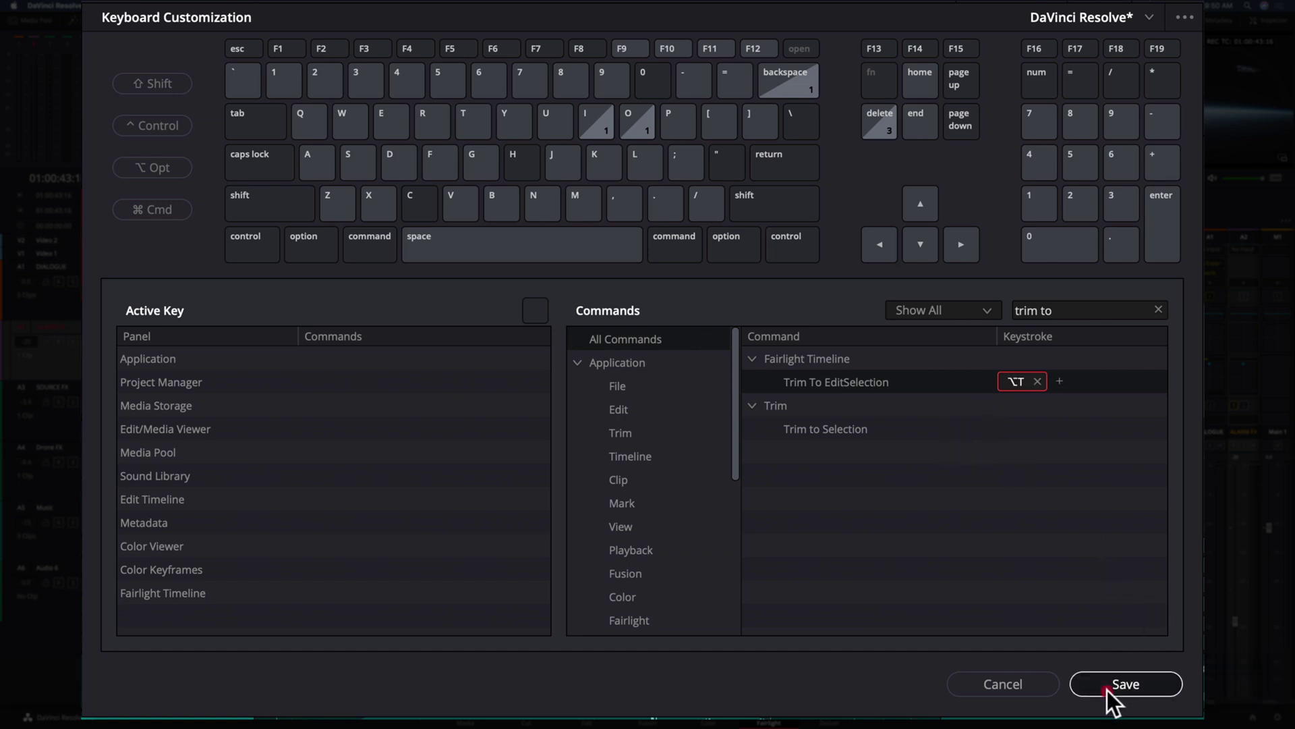
Step: Save the shortcuts as the 'DaVinci Resolve Custom' preset and close the window
click(1108, 688)
click(592, 351)
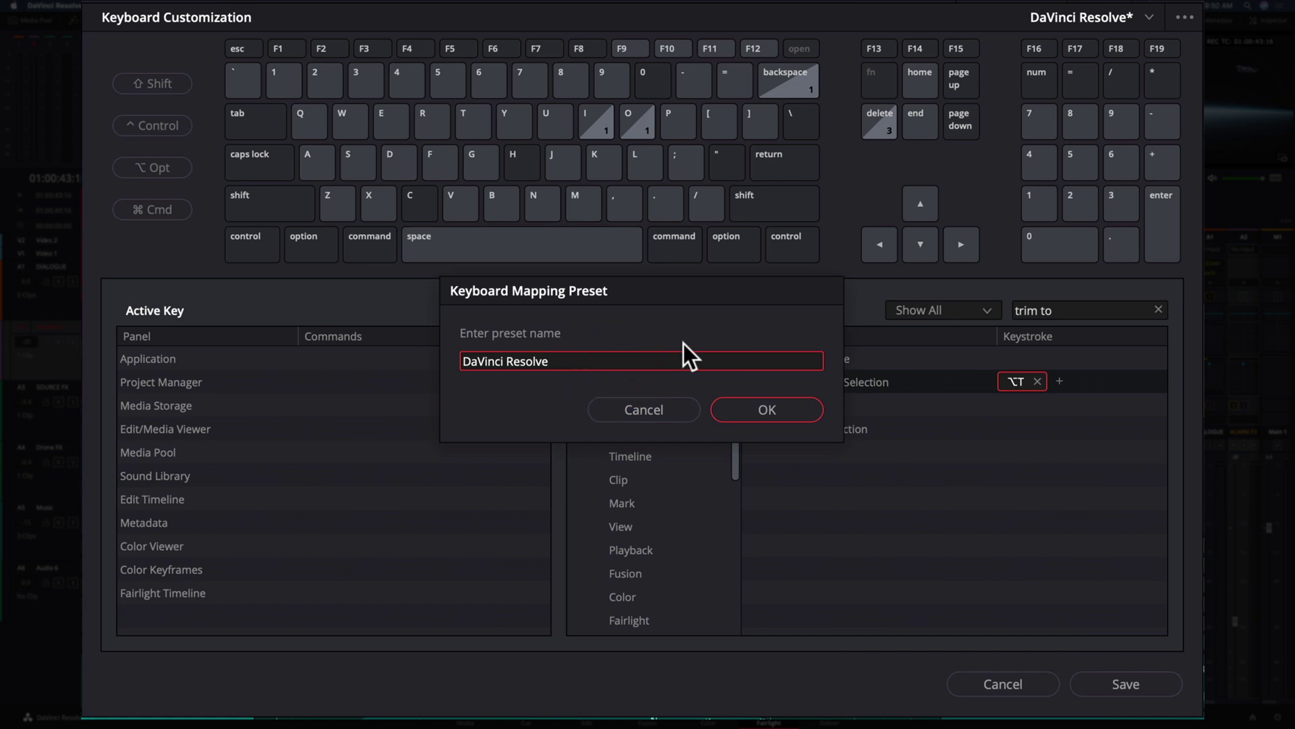
text( Custom)
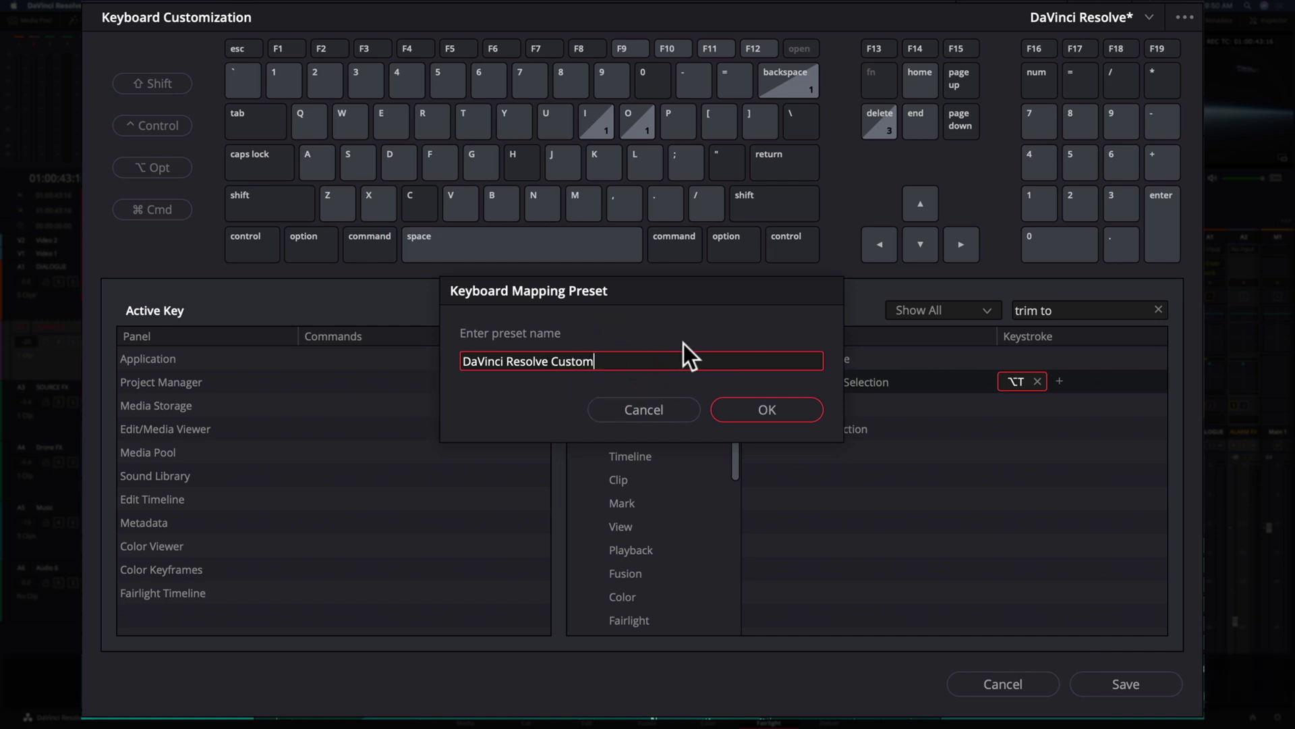
click(767, 408)
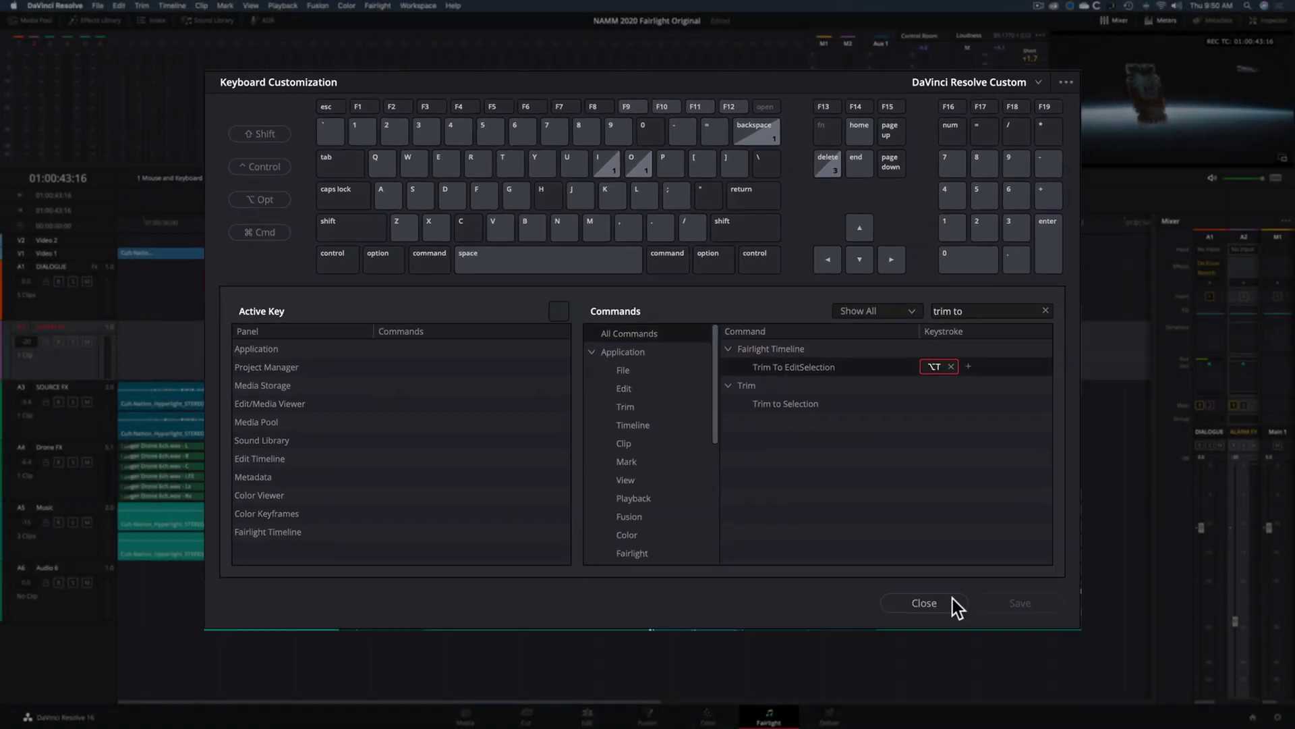
click(953, 603)
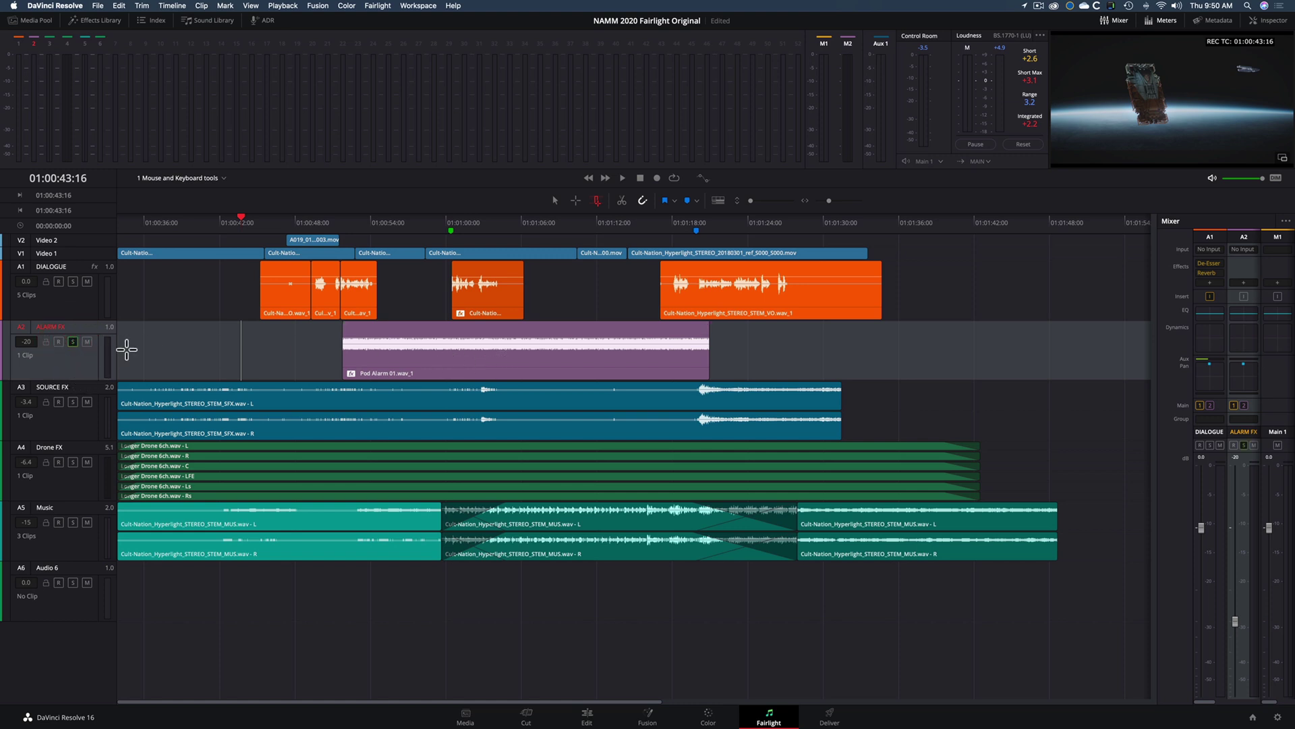
key(space)
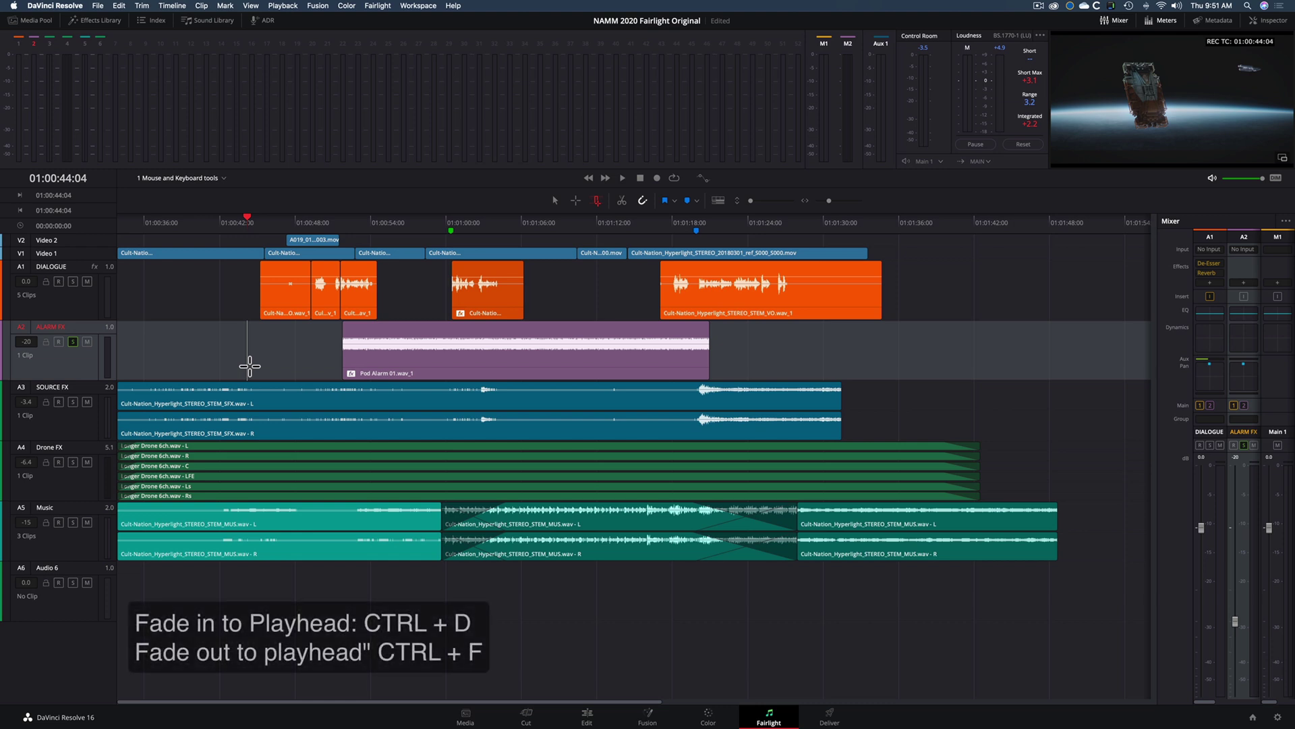
key(space)
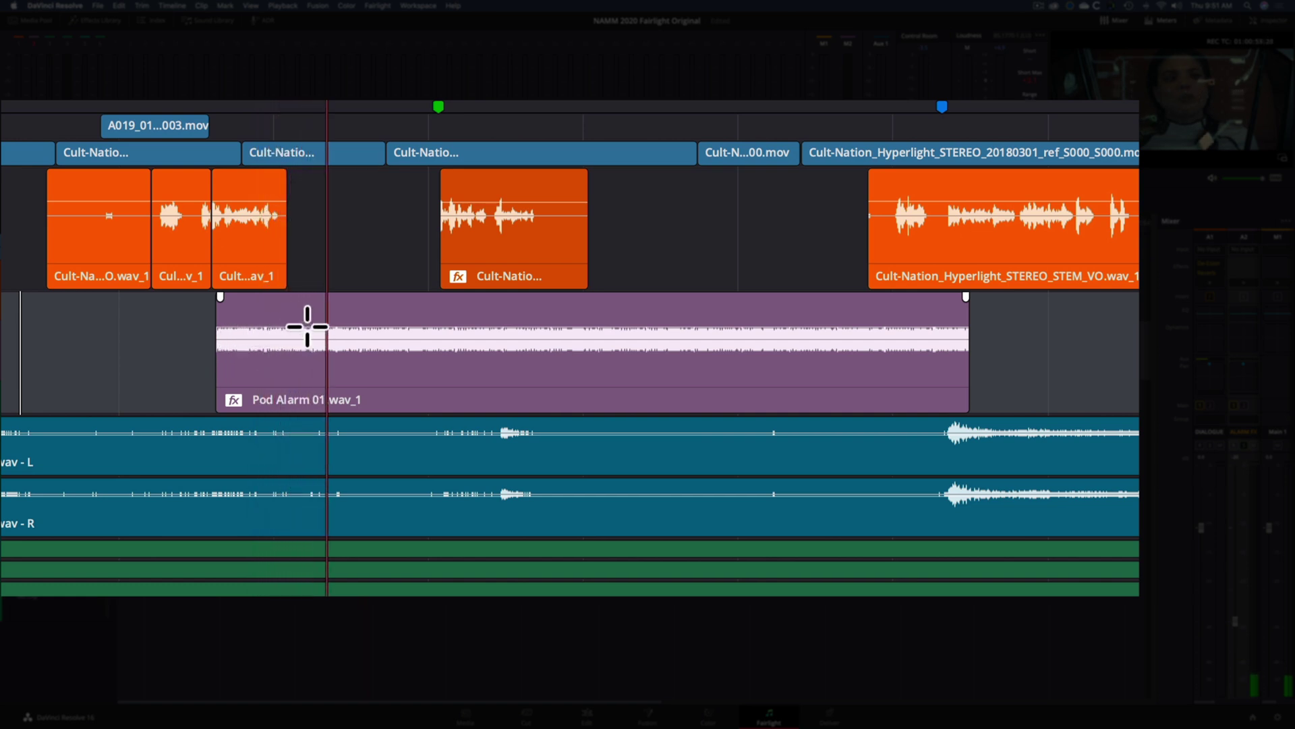
Step: Mark points on the Pod Alarm clip and add a fade-out to its end
click(304, 301)
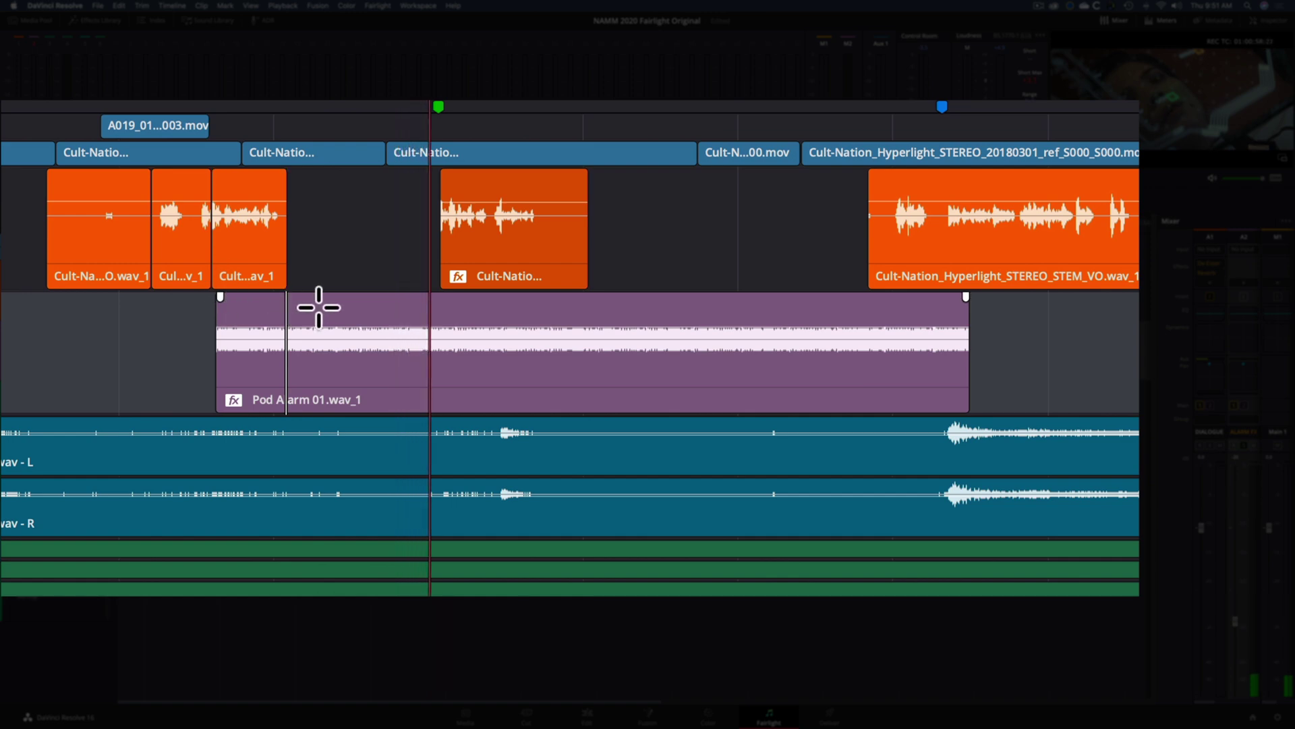
click(325, 304)
click(301, 307)
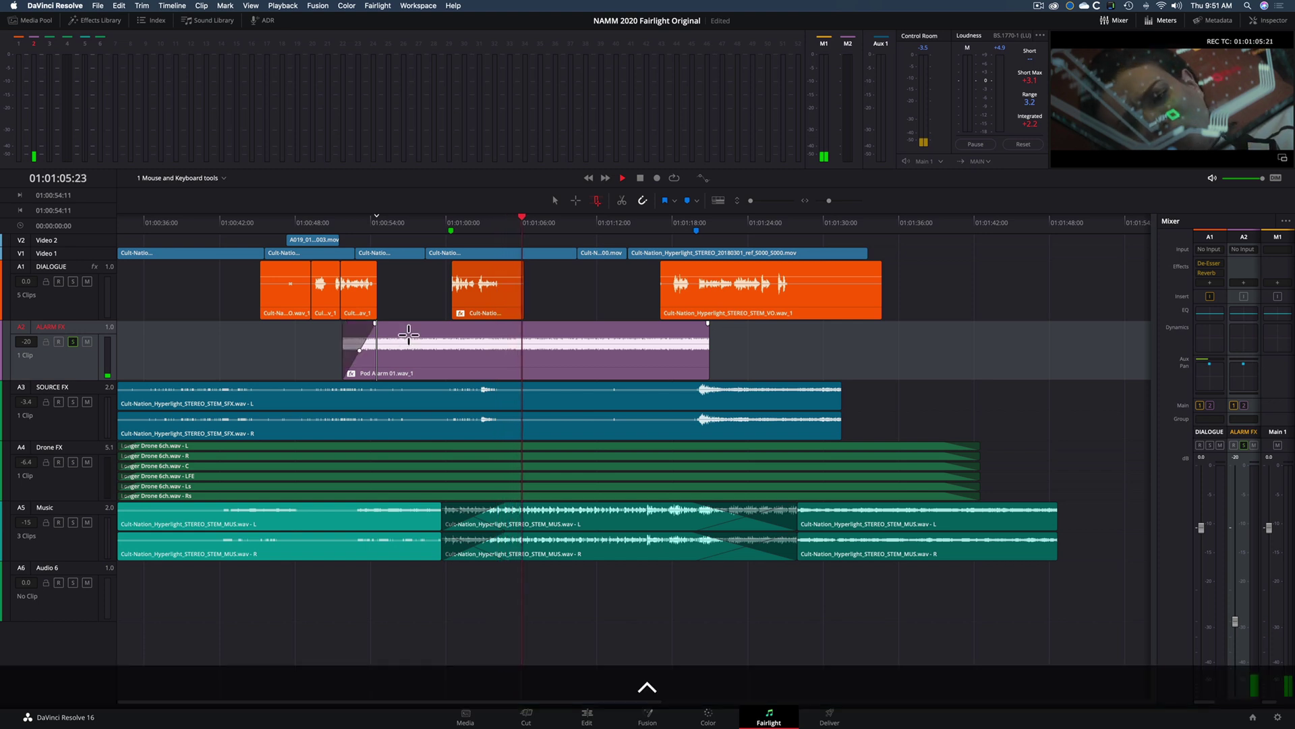
click(644, 332)
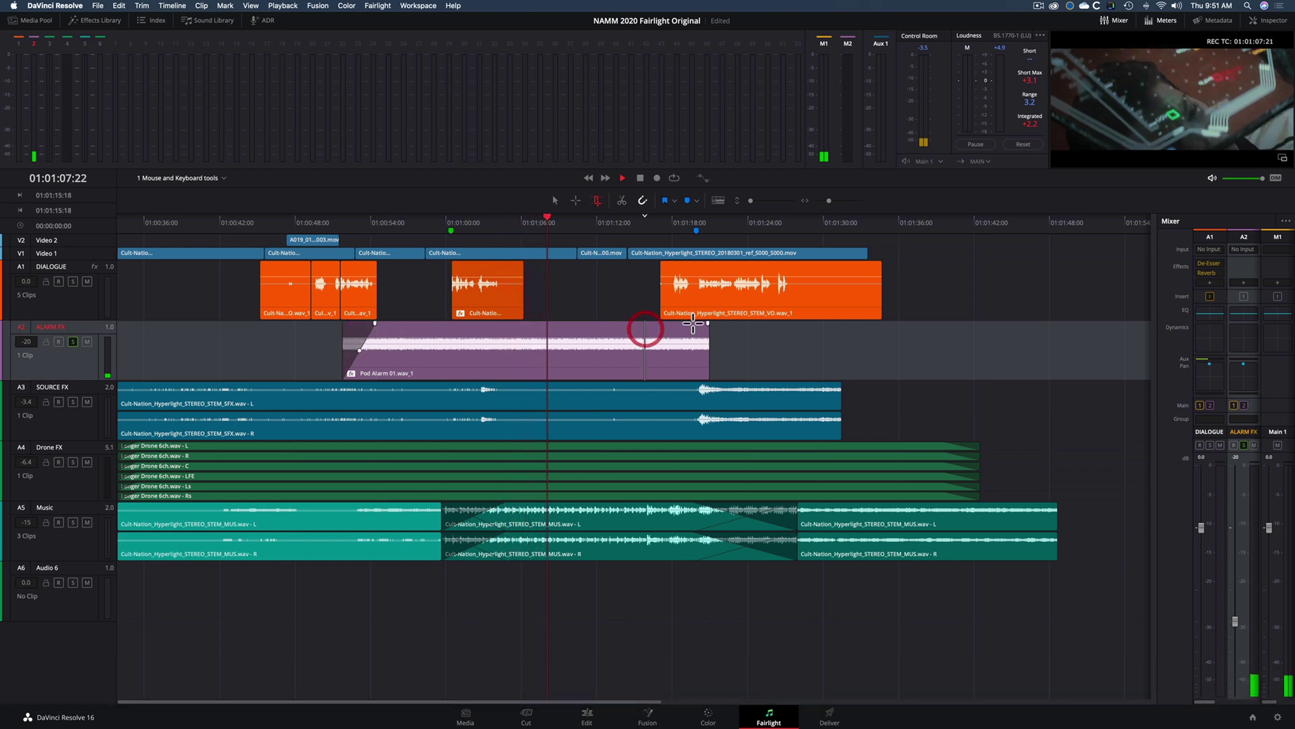
click(628, 327)
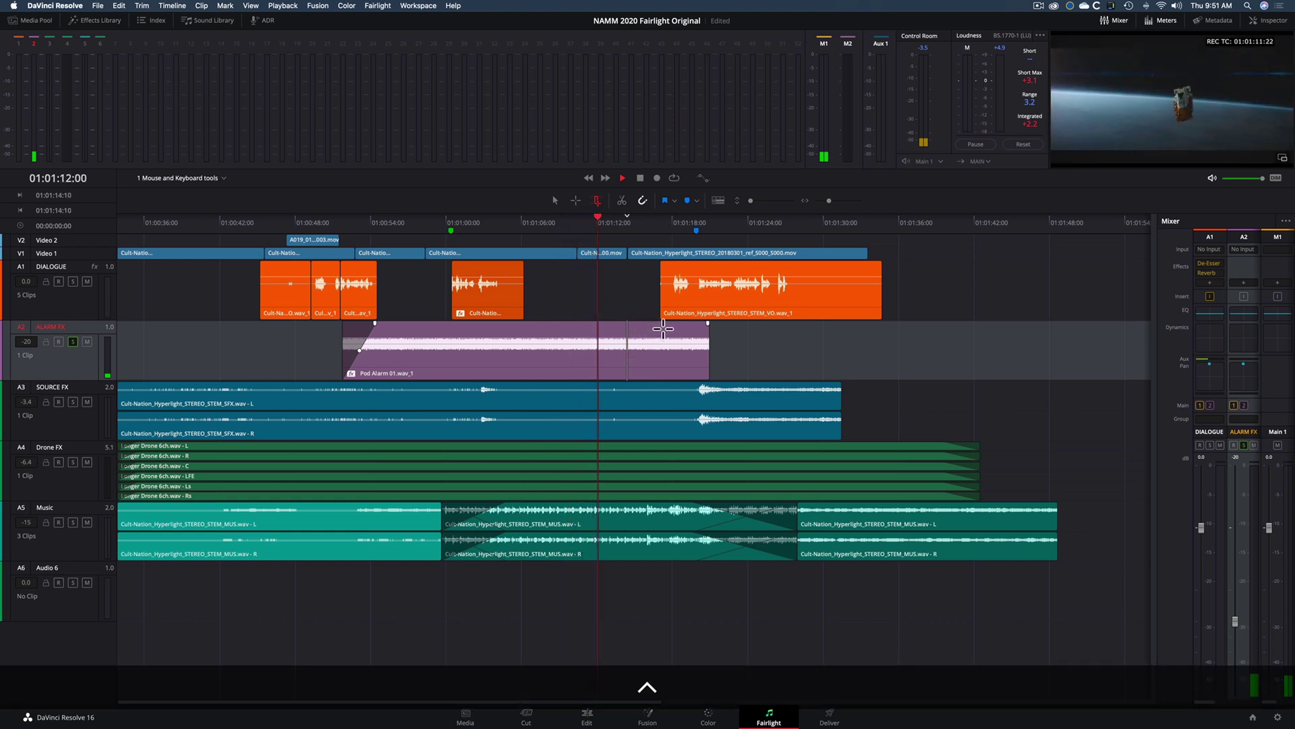
click(663, 327)
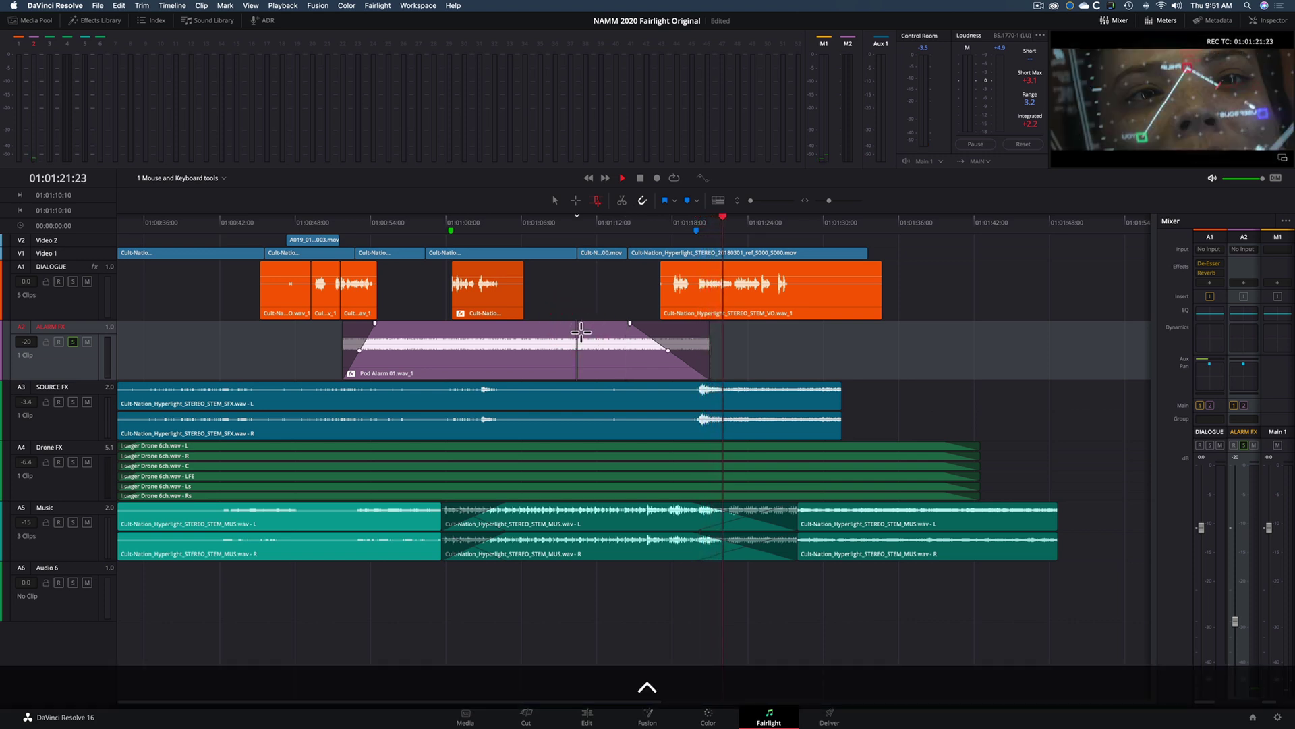
Step: Lengthen the Pod Alarm fade-out, play it back, and Shift-trim the clip's end shorter
drag(577, 324, 581, 328)
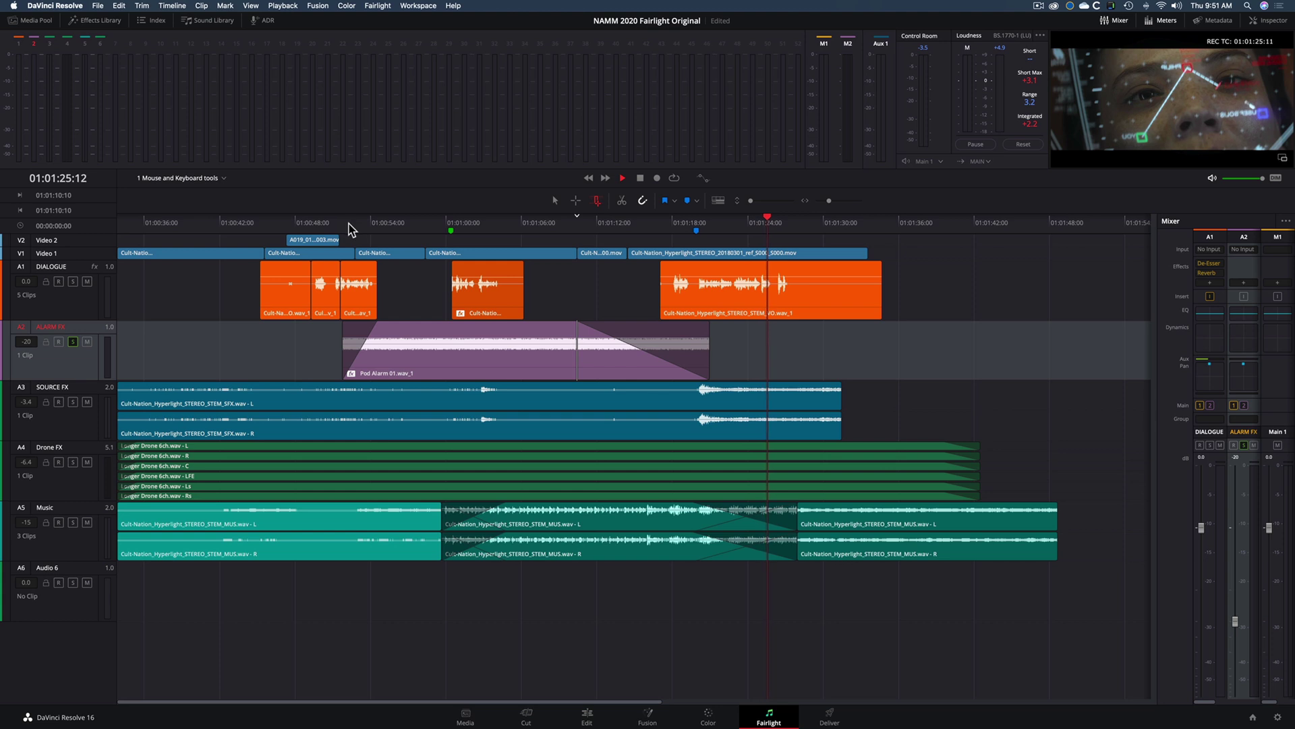
key(space)
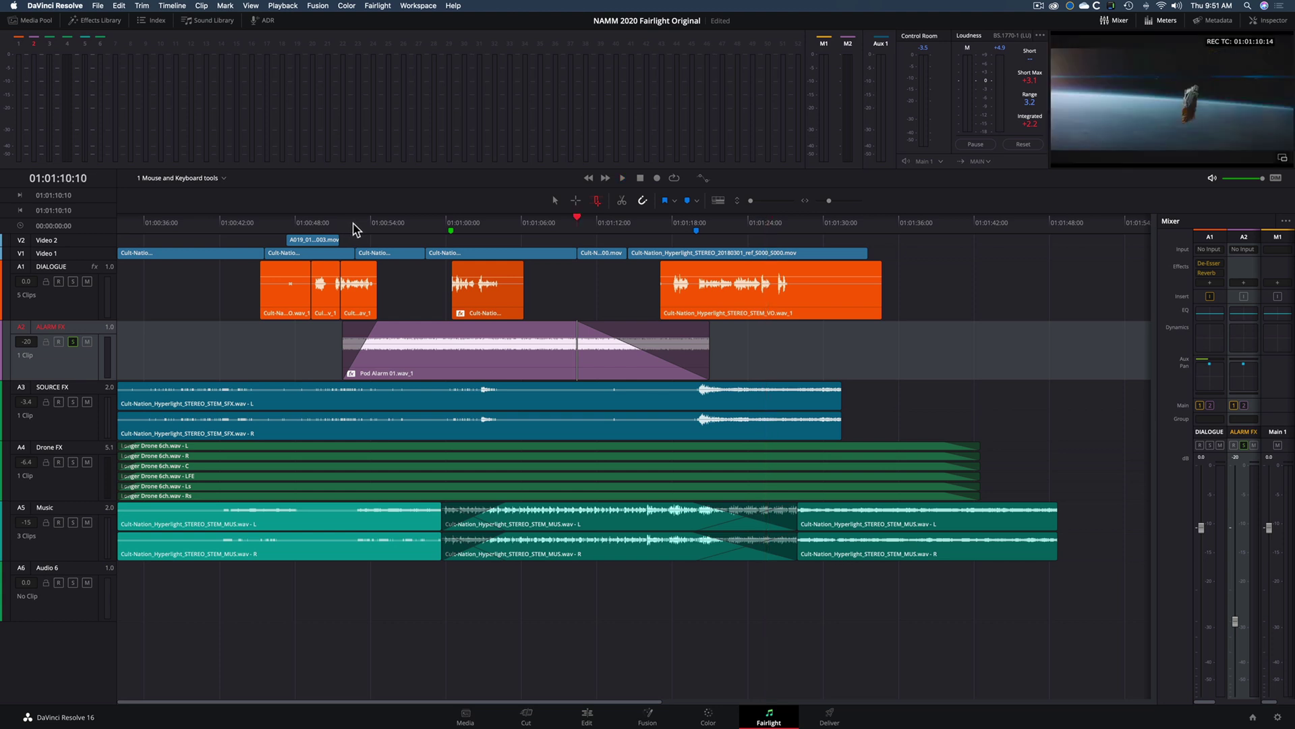
key(space)
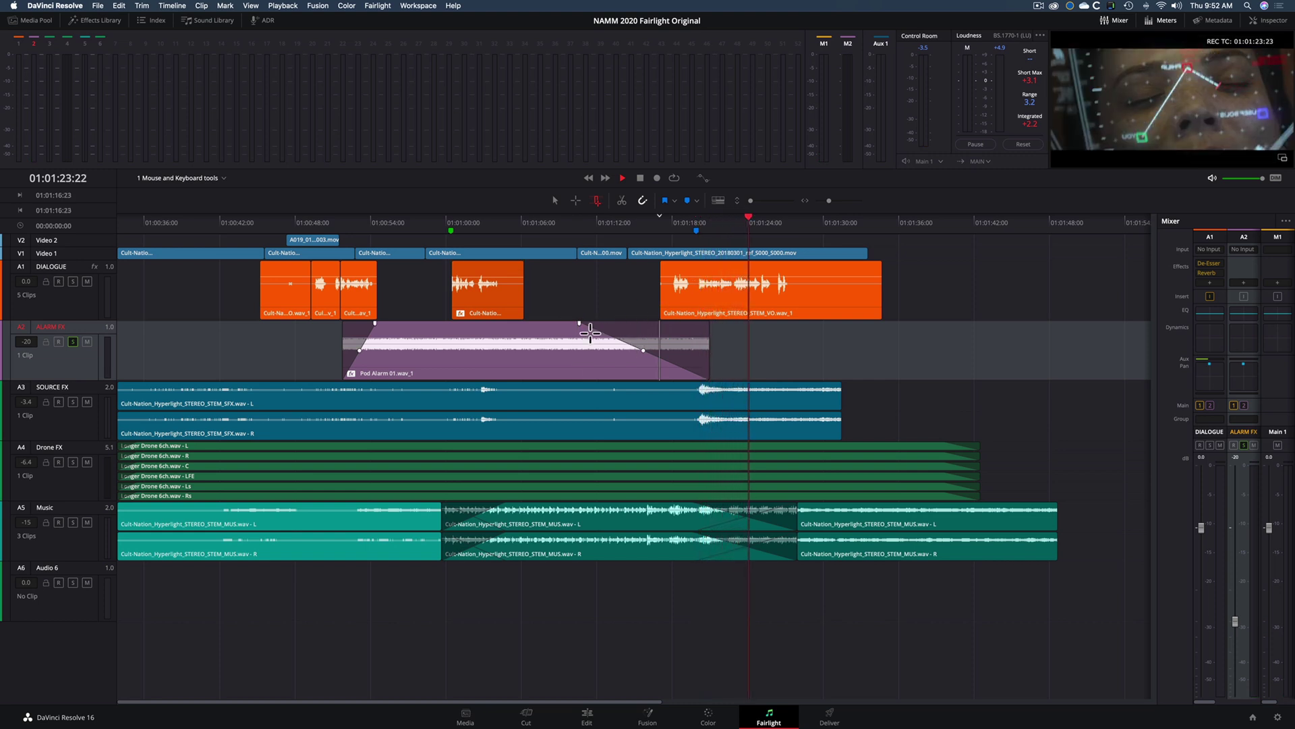
drag(670, 334, 660, 327)
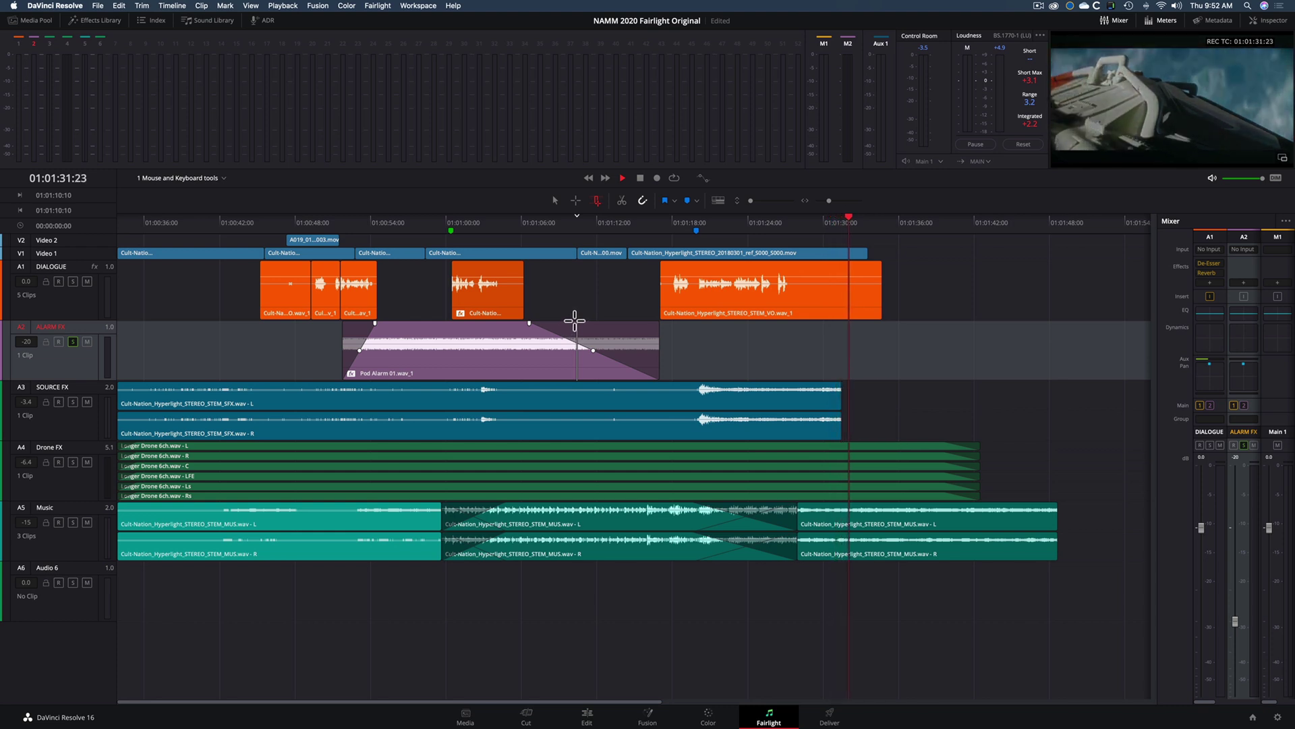
Step: Stop playback and move the playhead near the Pod Alarm clip's start
key(ctrl)
key(space)
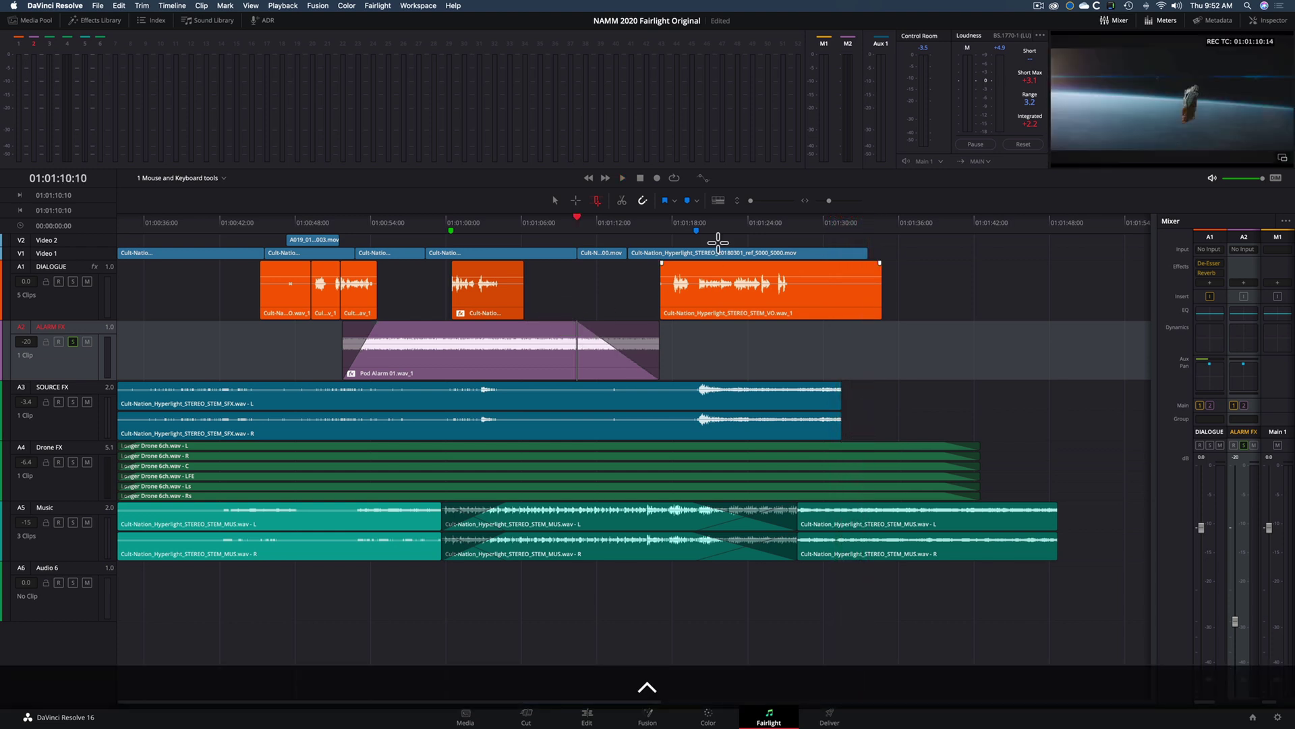
click(381, 222)
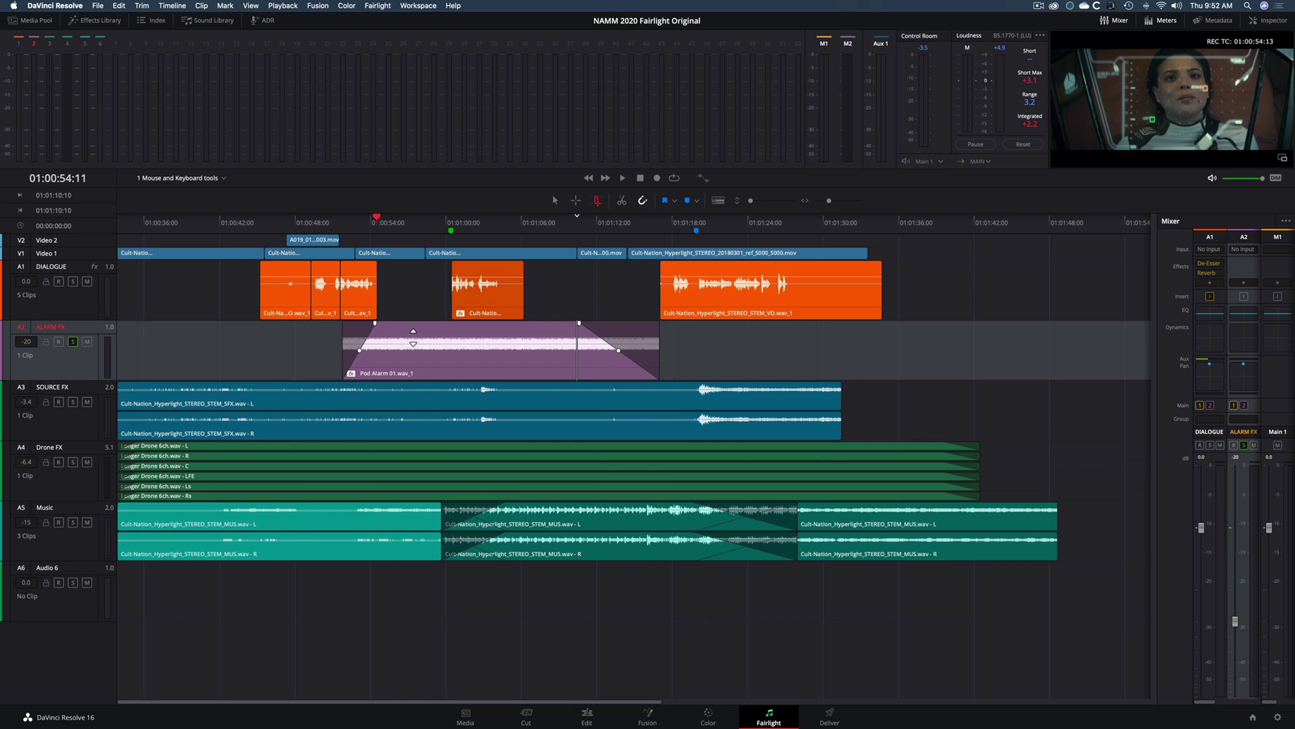
click(406, 330)
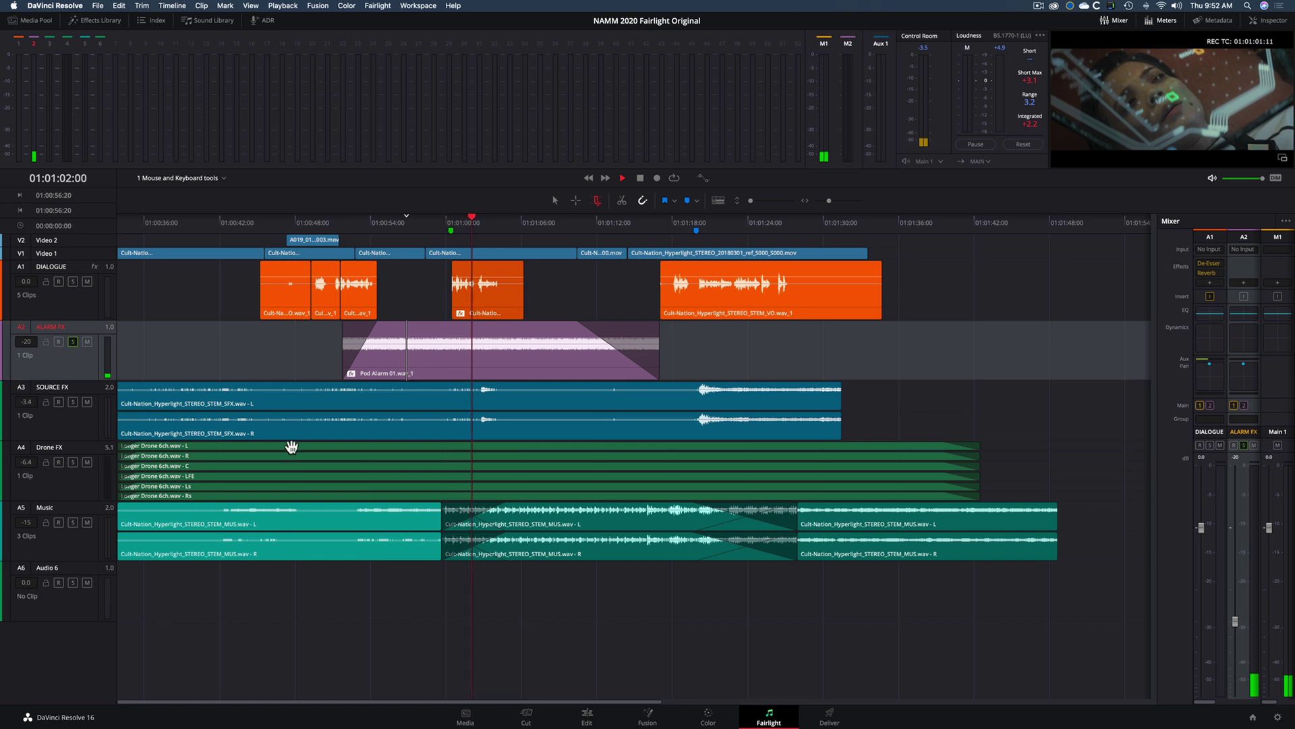
Step: Delete the Source FX clip's part before the playhead, then trim it to the range-selected section
click(284, 383)
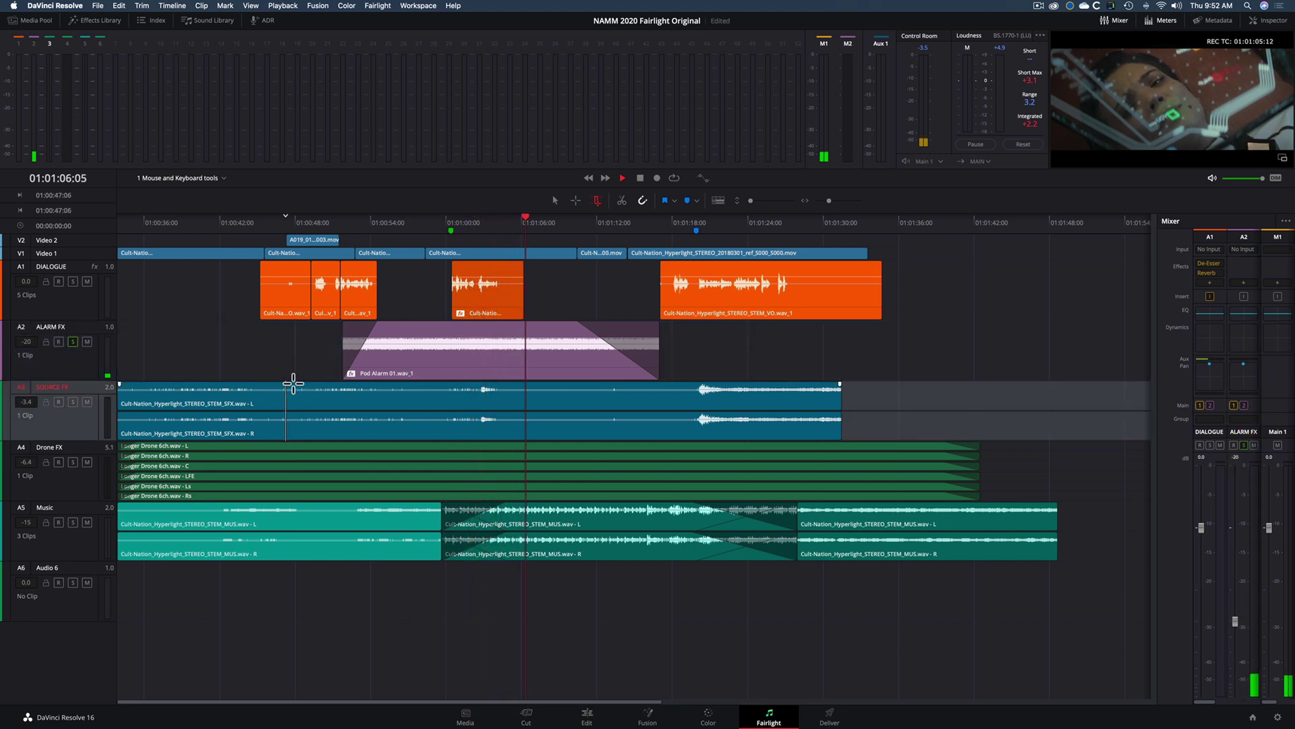
key(shift)
key(Delete)
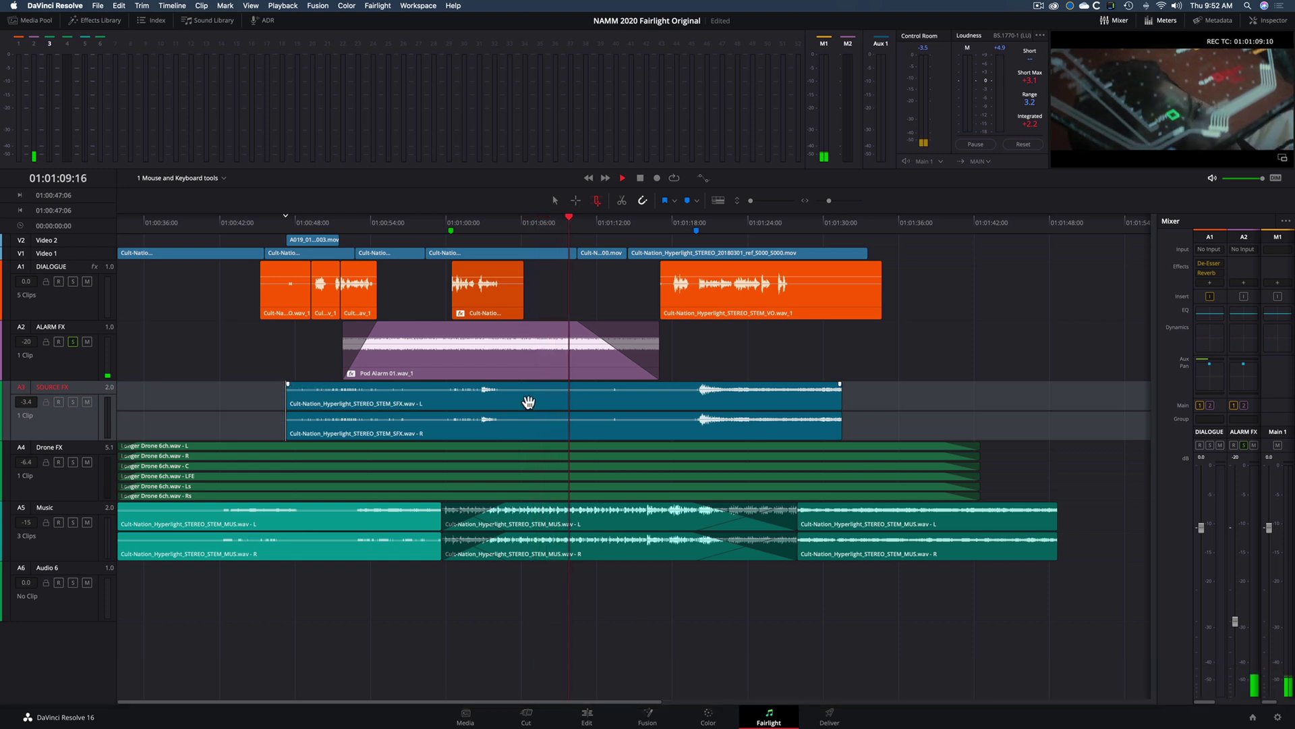
drag(656, 385, 356, 415)
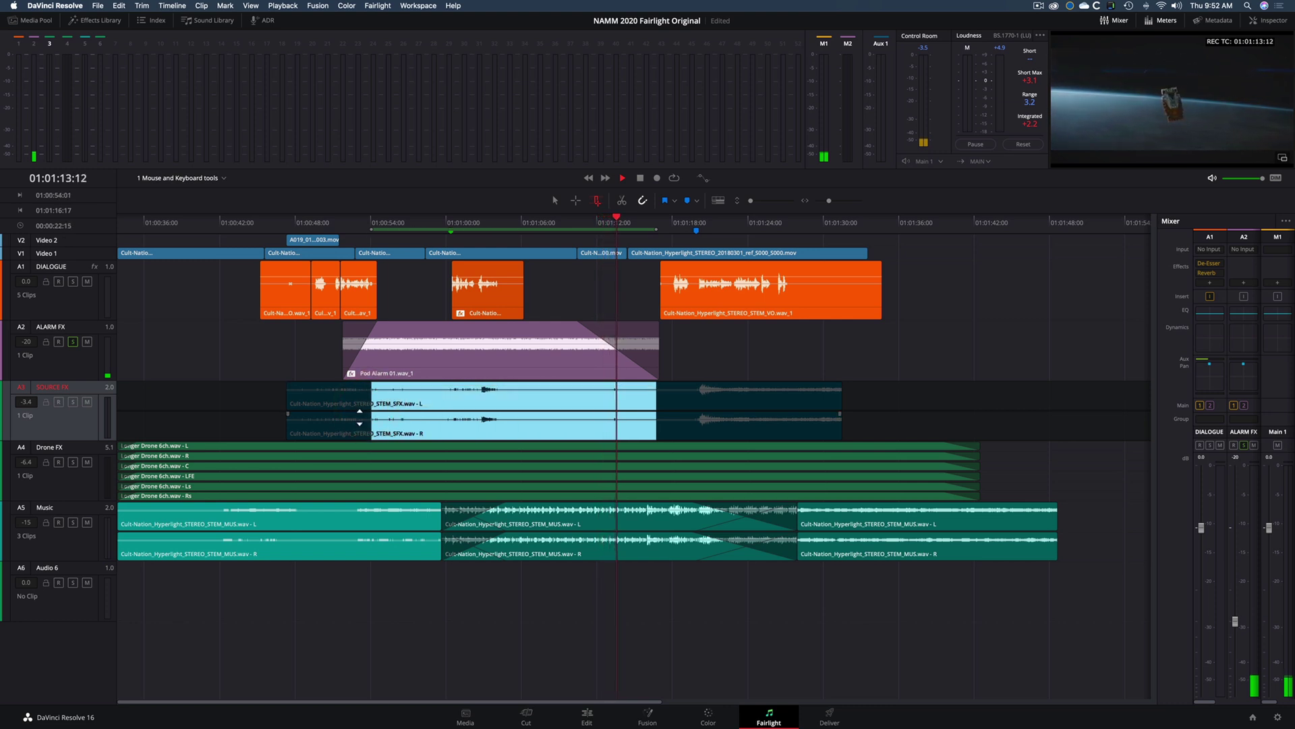
key(alt+t)
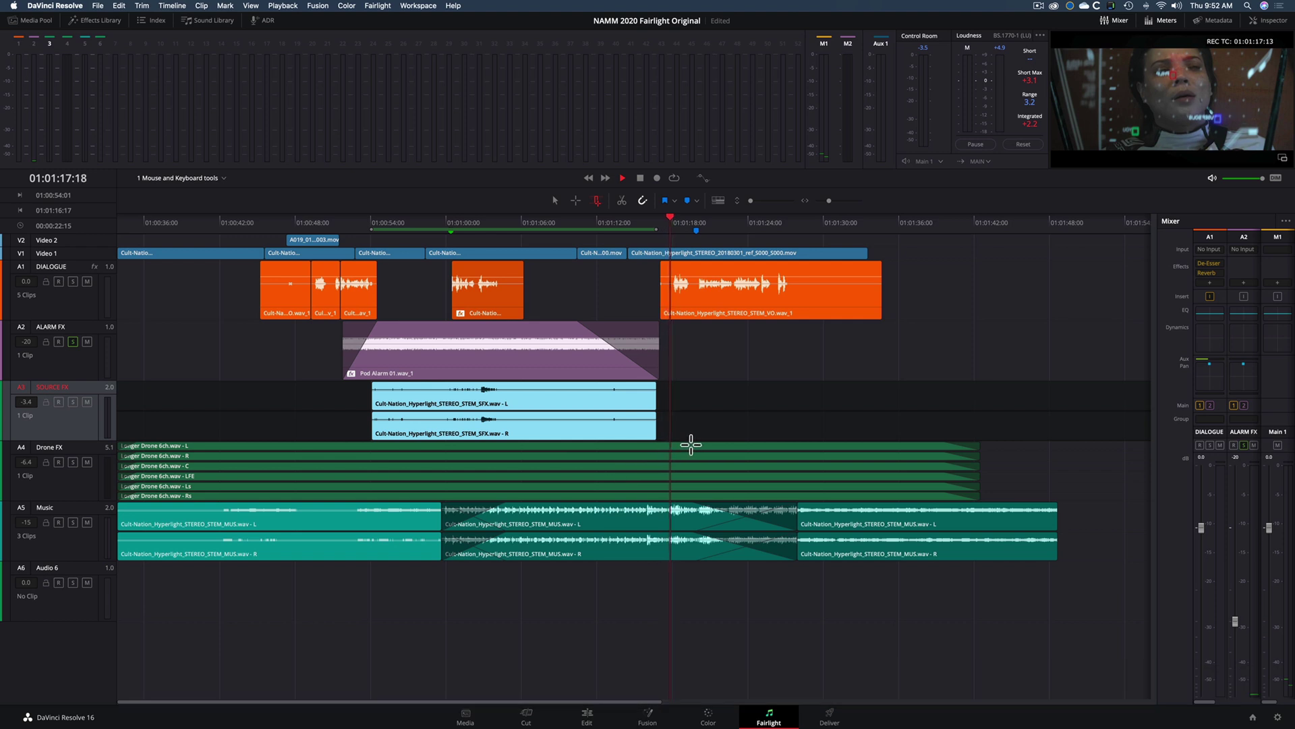
Step: Solo Source FX, range-trim the Music, and cut its end back to the playhead
click(75, 401)
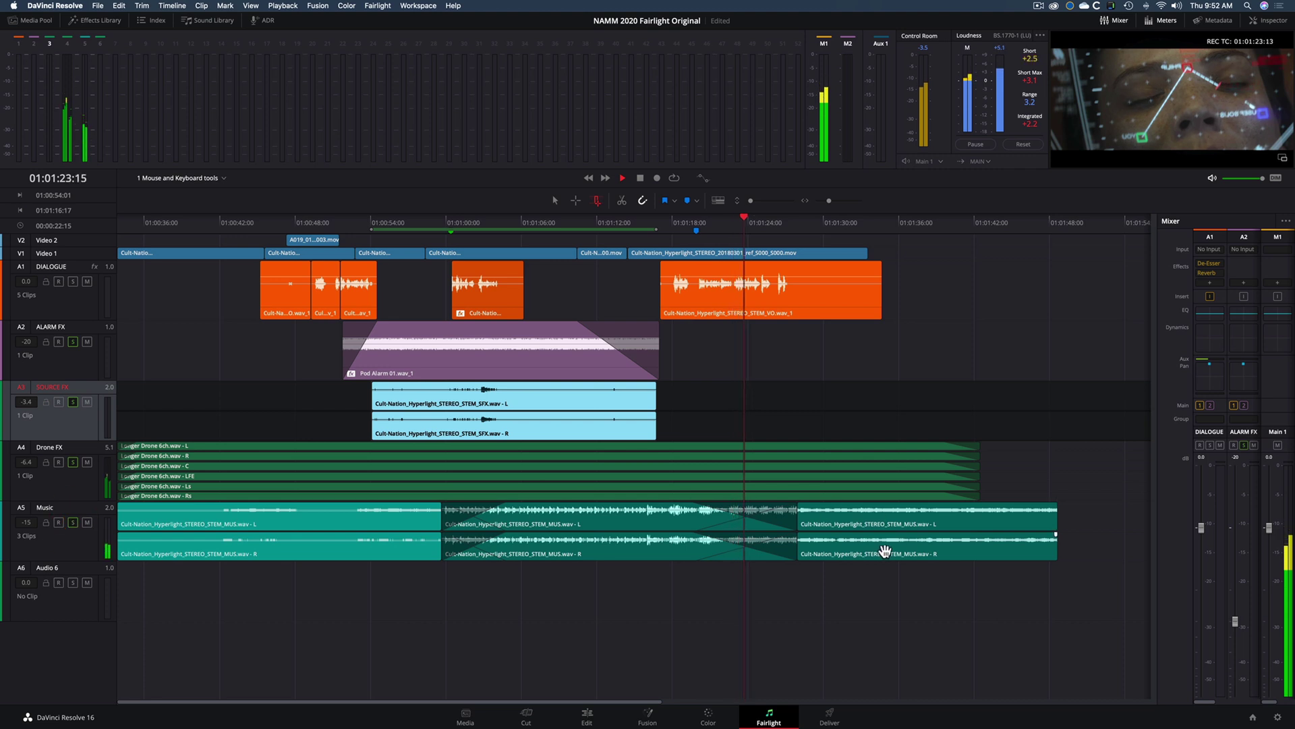
drag(887, 544, 648, 529)
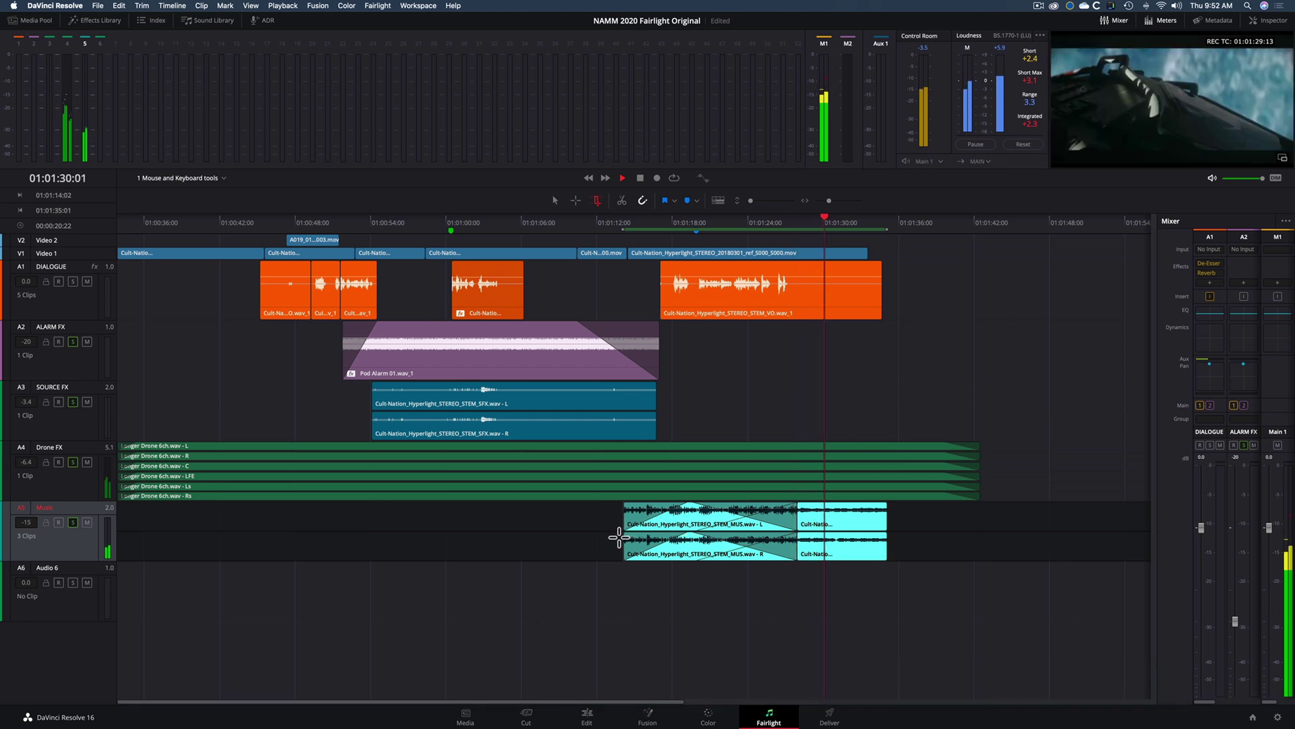
click(867, 506)
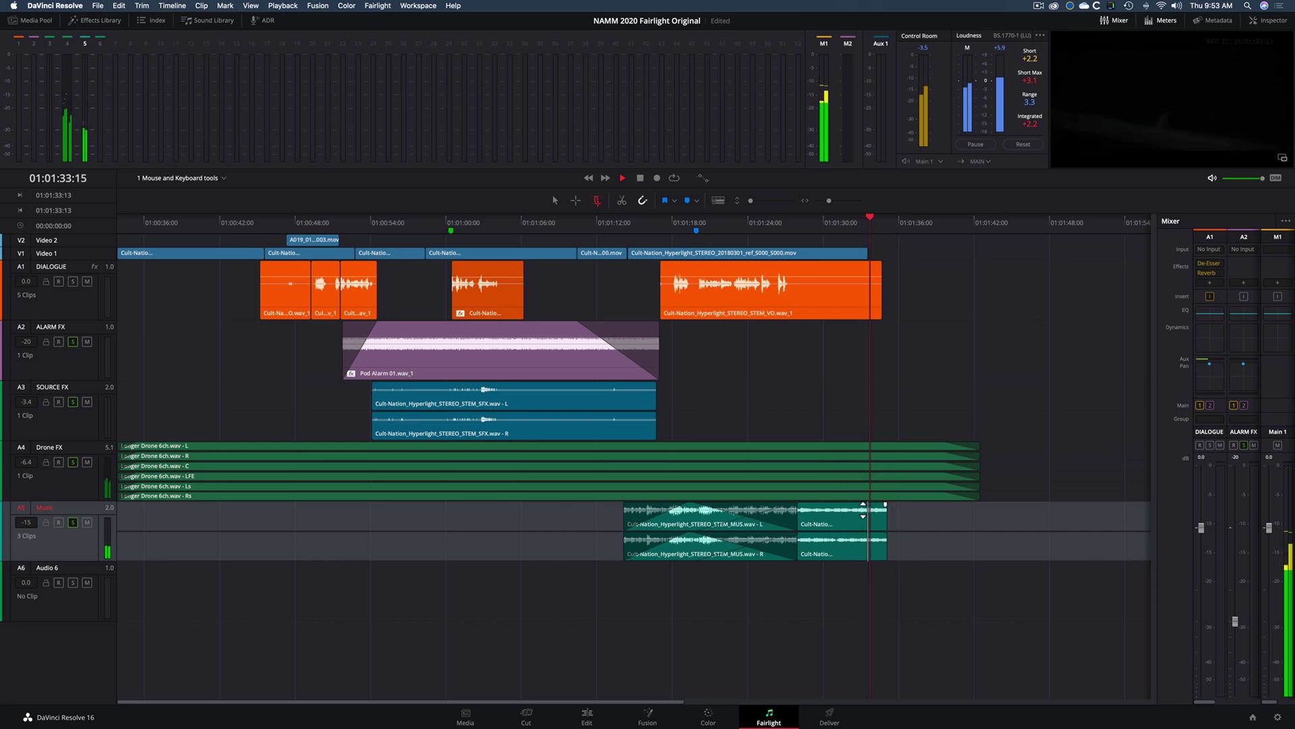
key(shift+])
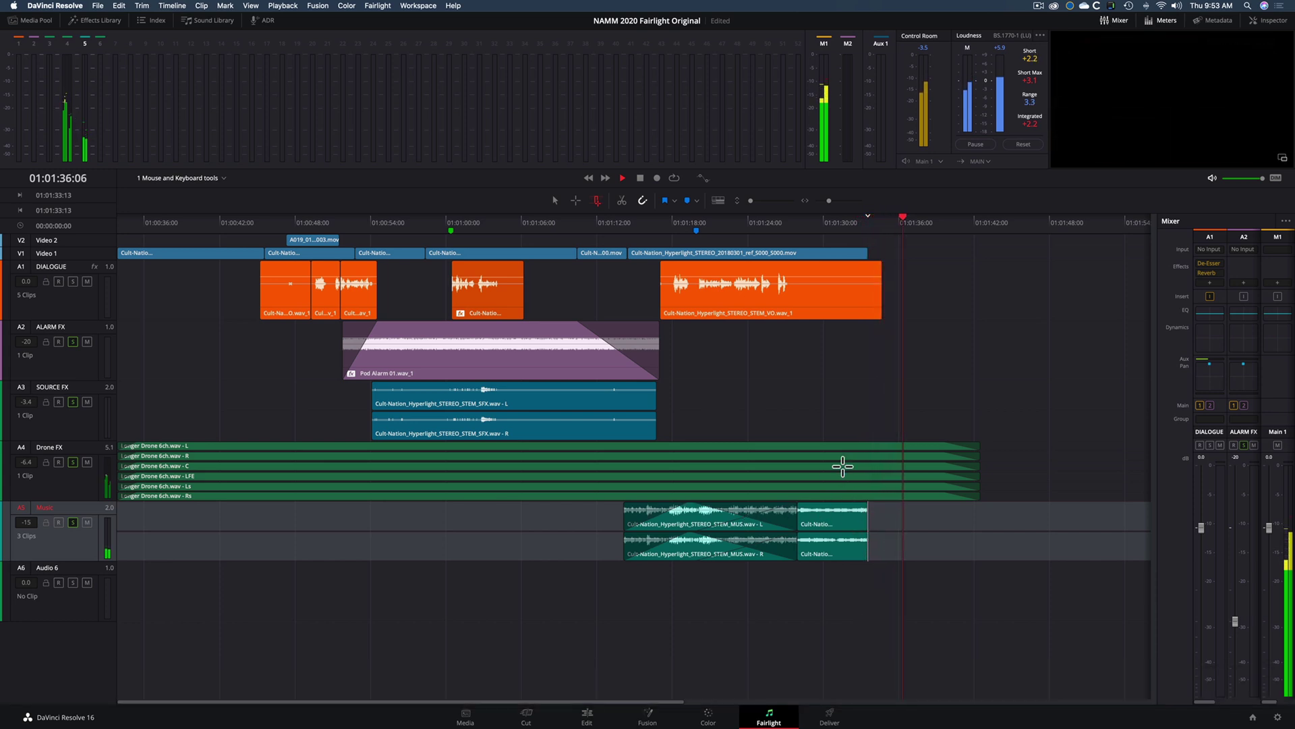
Step: Trim the Drone FX clip's end to the same playhead position
click(863, 447)
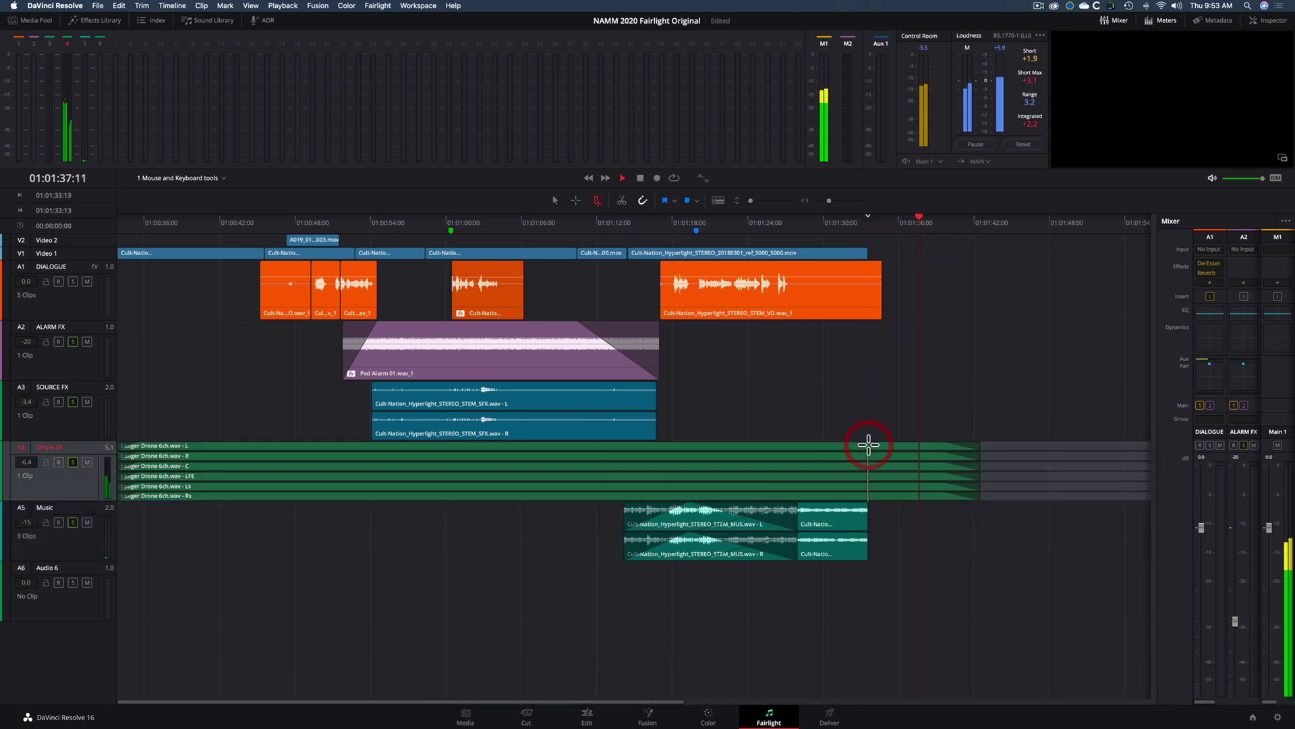
key(shift)
key(shift+])
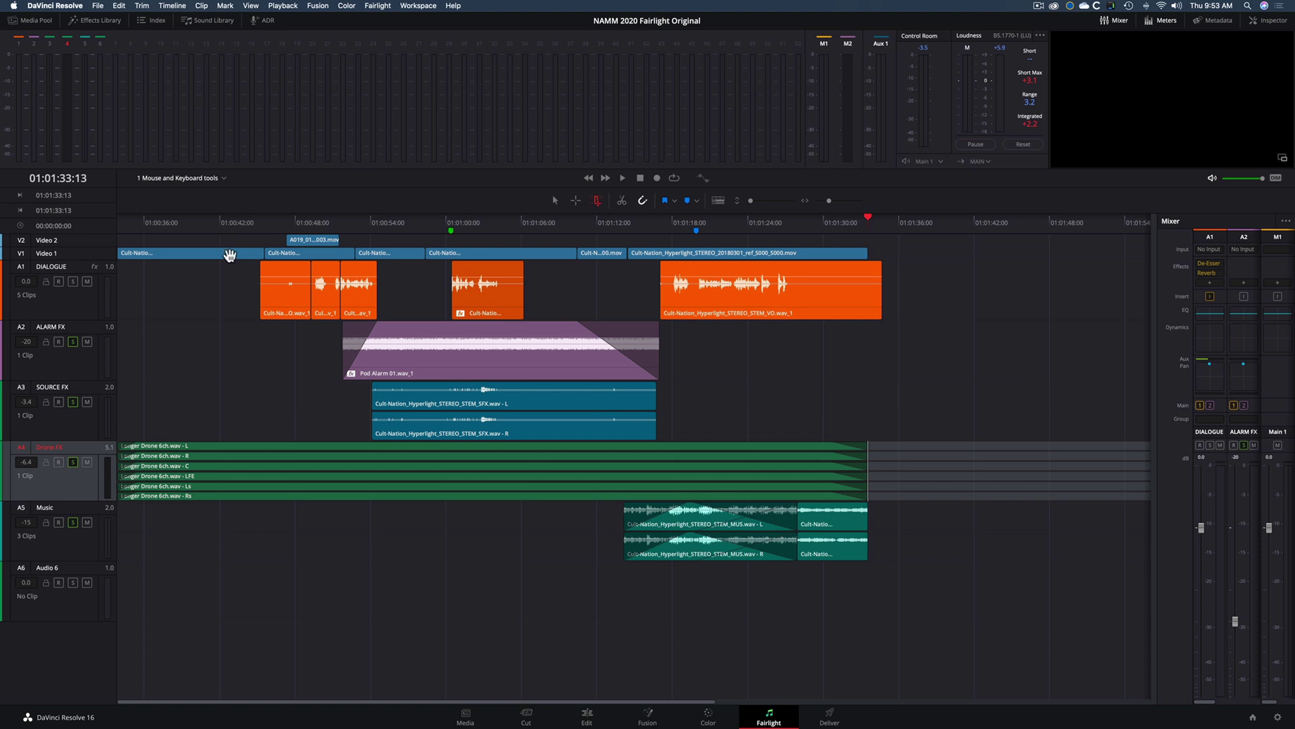
click(220, 222)
key(space)
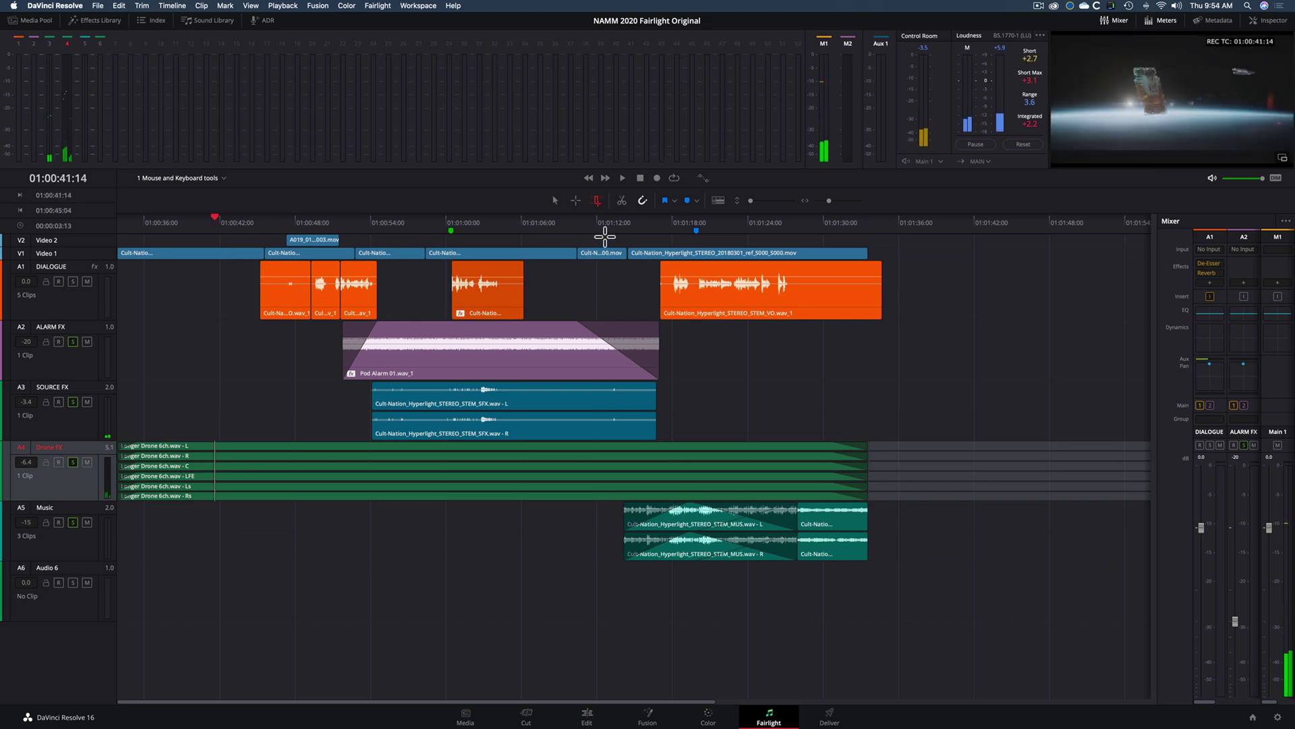